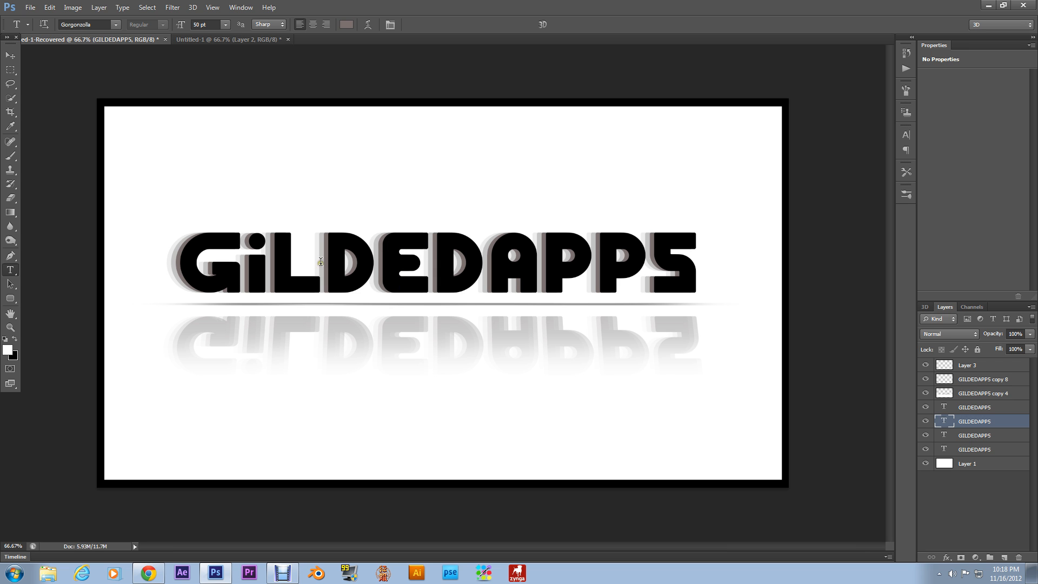
Create a new 1920 x 1080 px RGB document at 300 pixels/inch with transparent background contents.
click(33, 9)
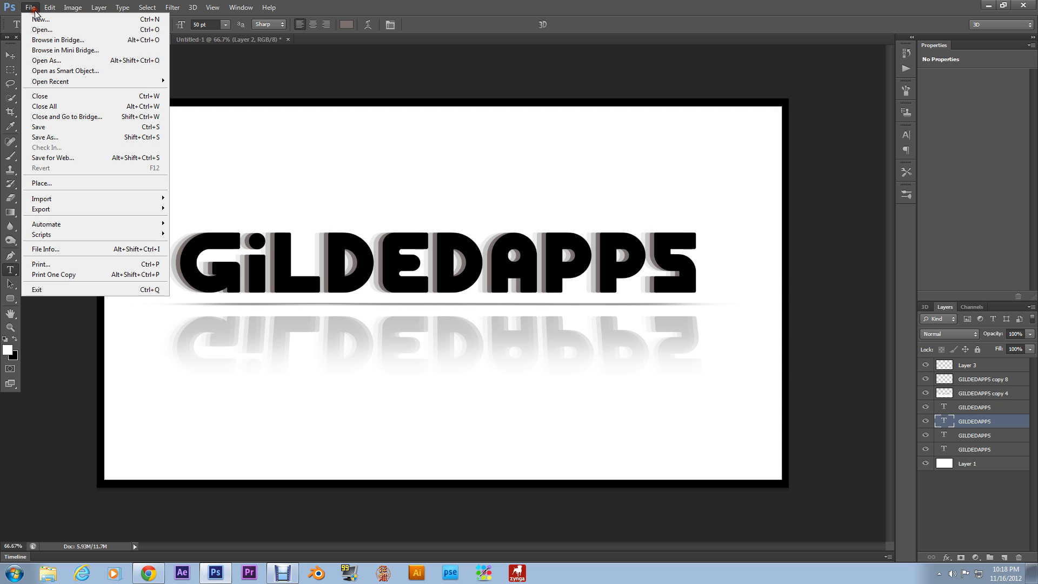
click(29, 16)
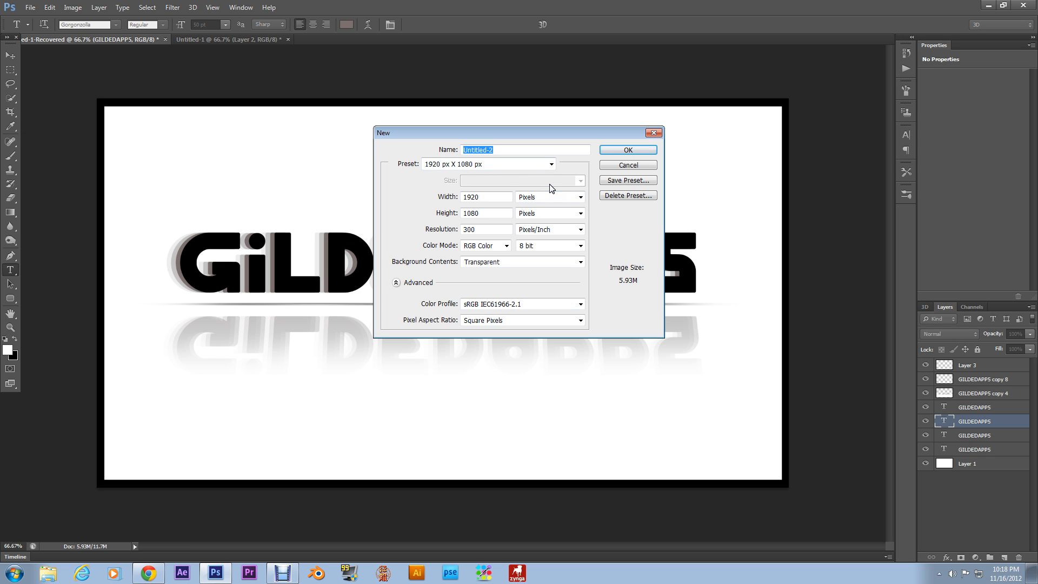
click(608, 151)
click(609, 153)
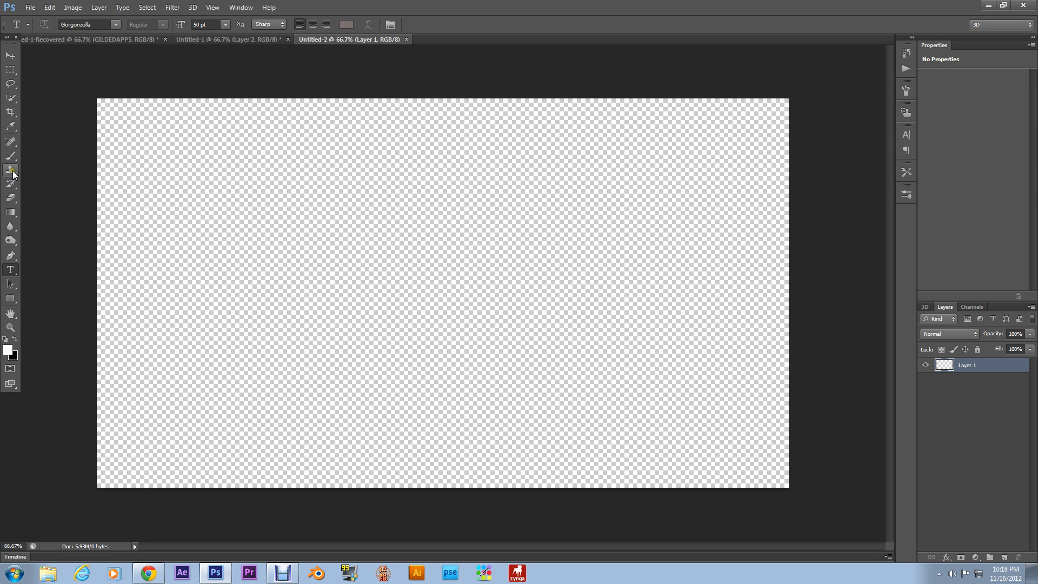
Fill the empty layer with white using the Paint Bucket tool.
click(11, 212)
click(55, 220)
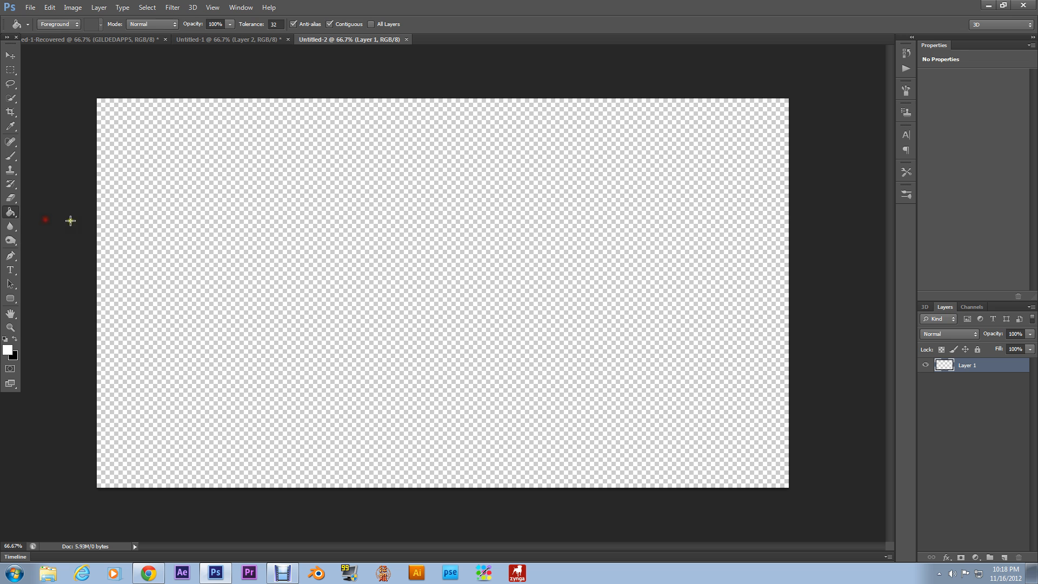
click(200, 236)
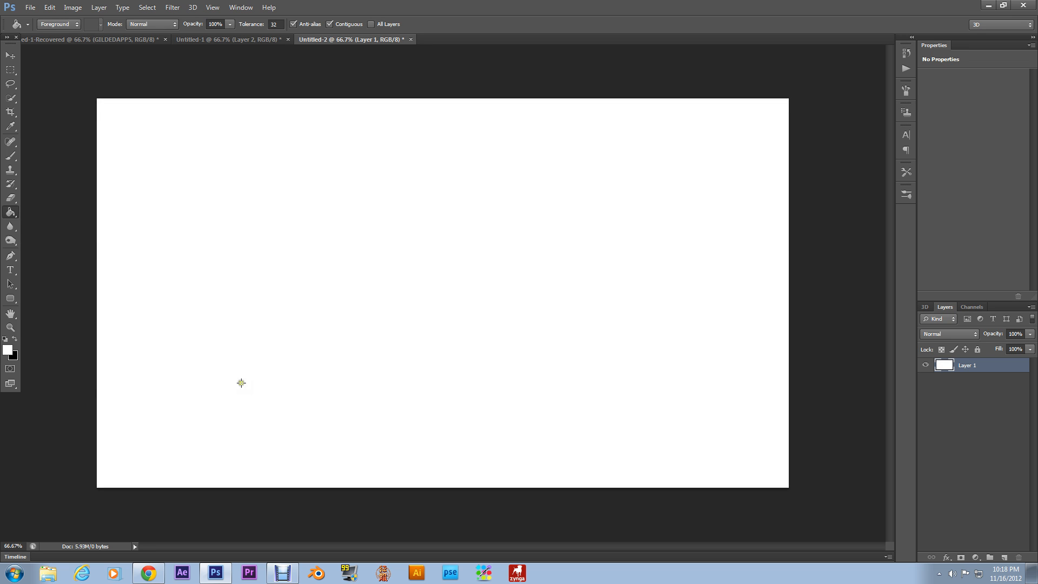
Add a 50 pt text layer on the canvas reading GILDEDAPPS in all capitals.
click(11, 268)
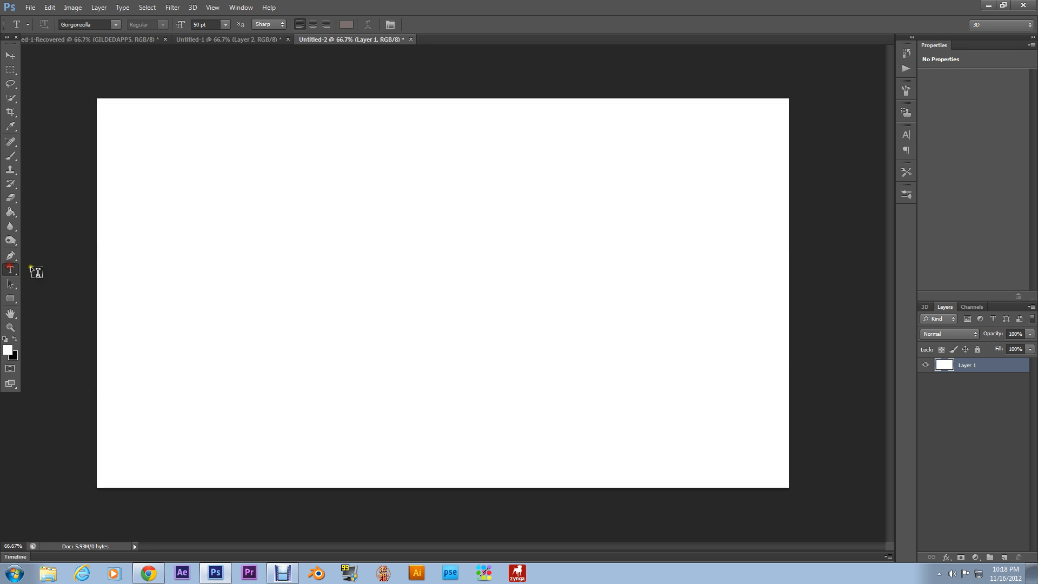
click(251, 277)
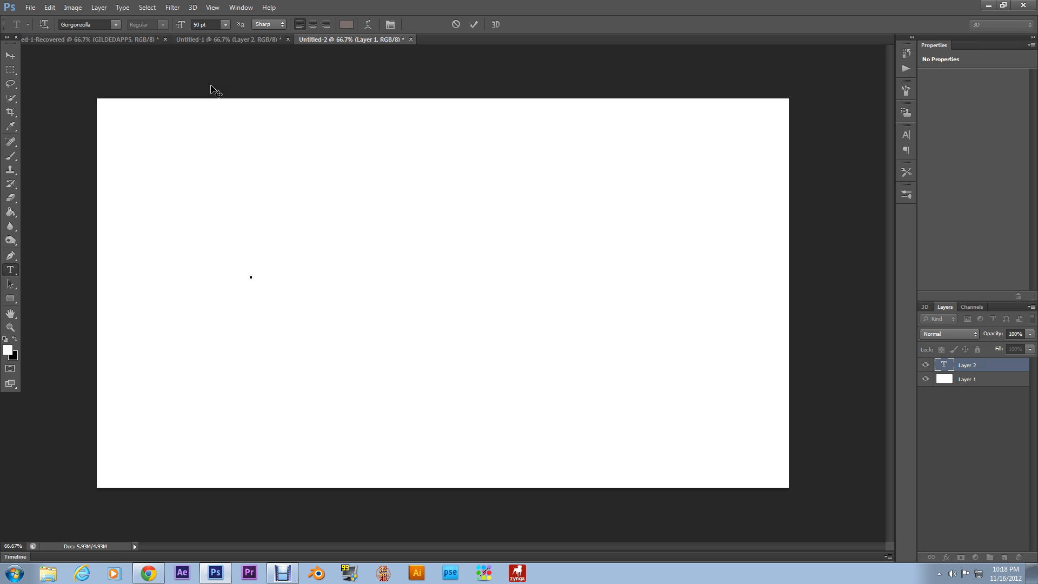
text(Gi)
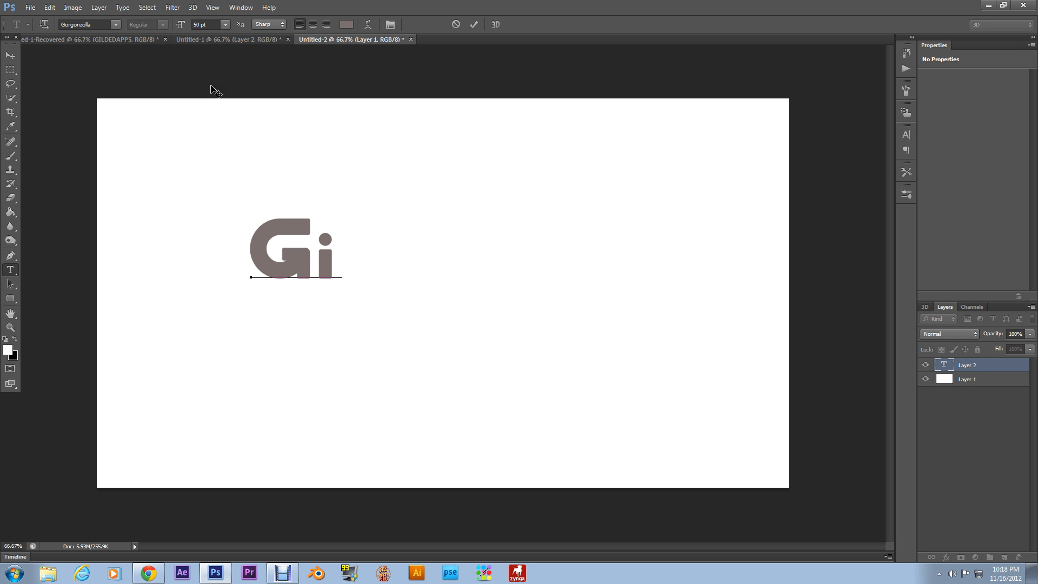
text(LDED)
key(Left)
key(Delete)
key(Left)
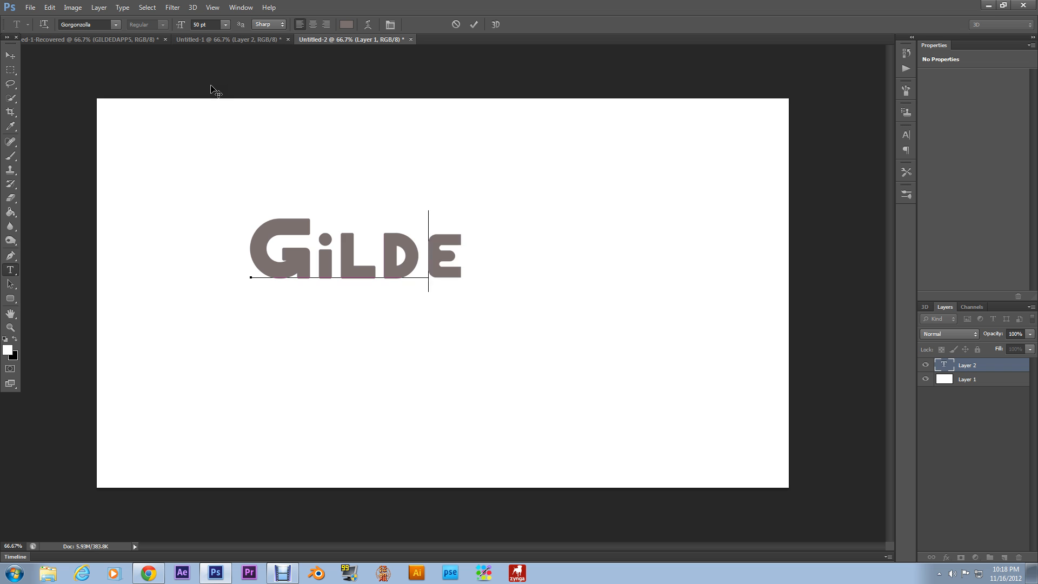
key(Delete)
key(BackSpace)
key(BackSpace)
key(BackSpace)
text(iLD)
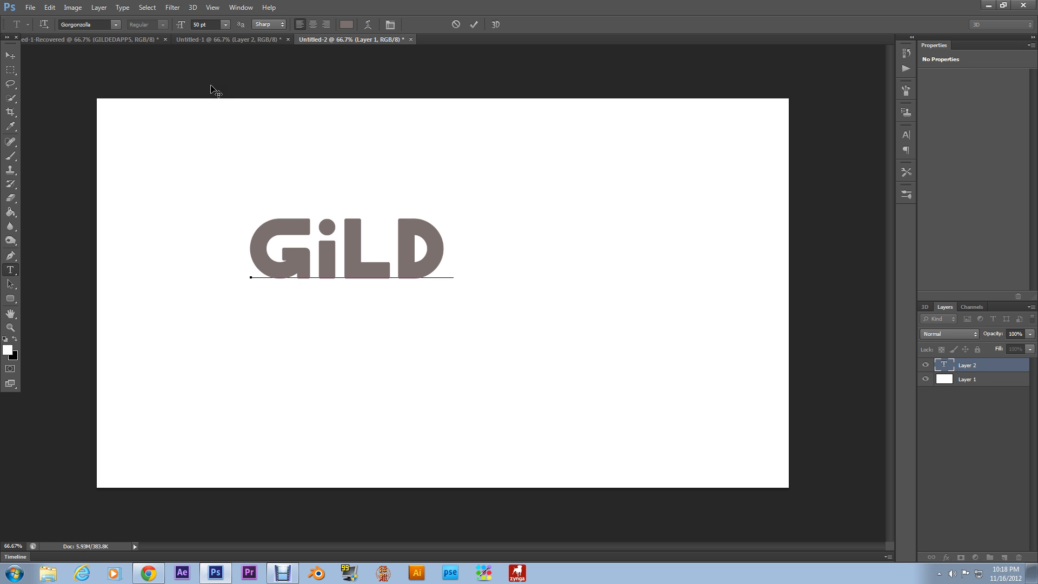
text(EDAPPS)
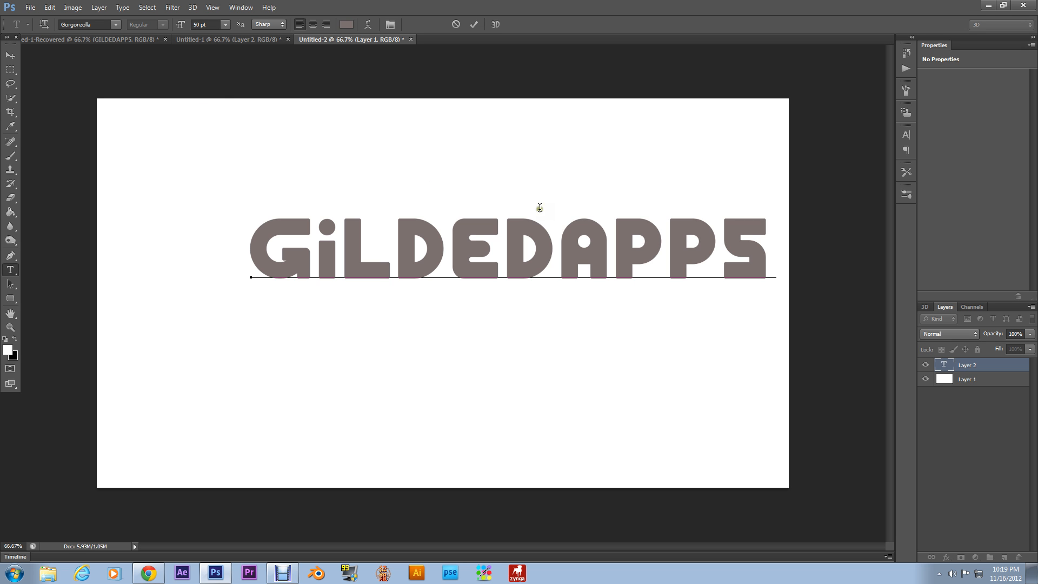
Colour the whole GILDEDAPPS text black and move it to about the centre of the canvas.
drag(776, 252, 238, 243)
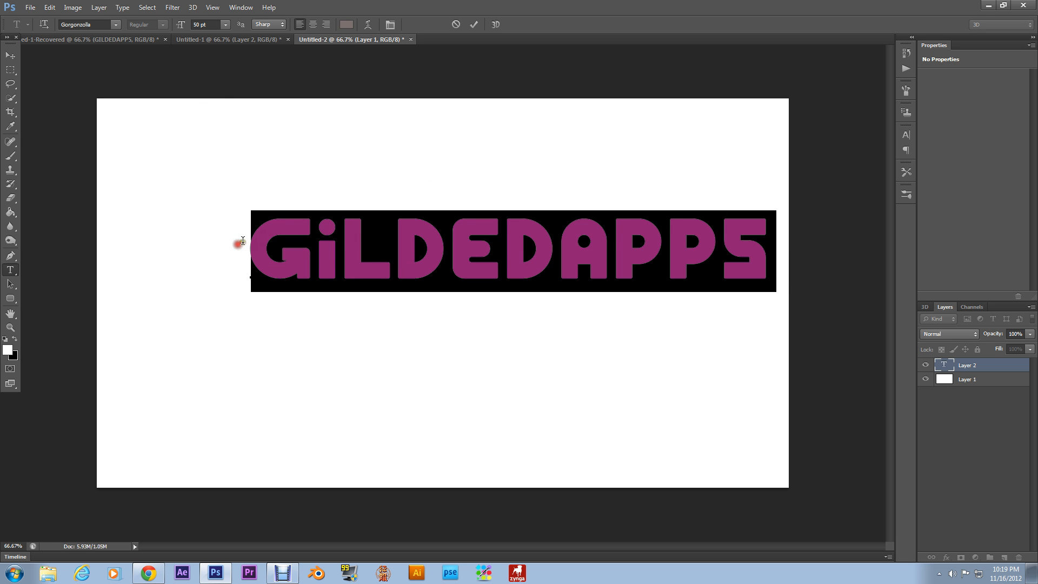
click(346, 25)
drag(262, 370, 322, 427)
click(419, 263)
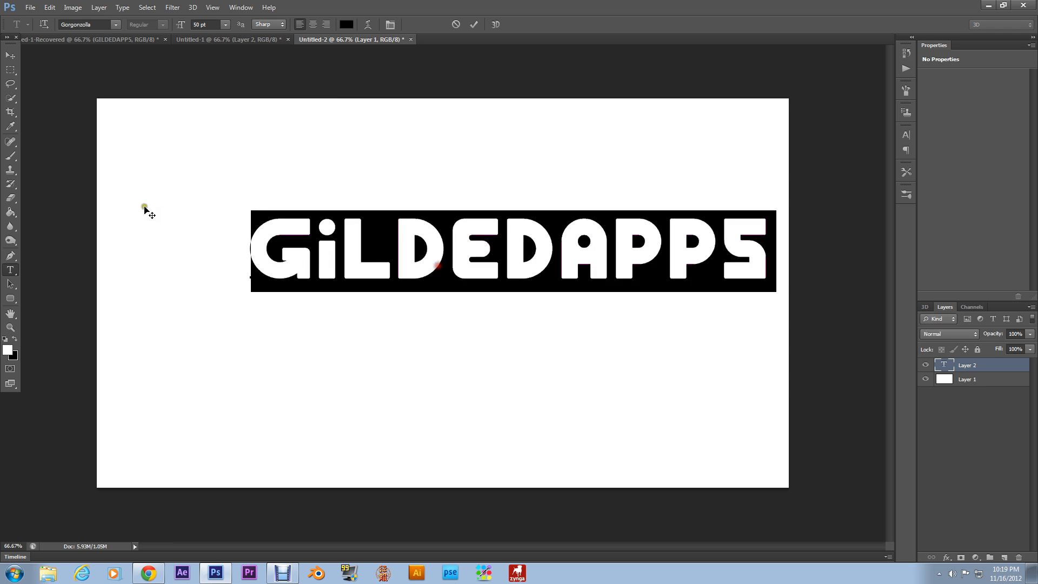
click(10, 55)
drag(491, 261, 434, 295)
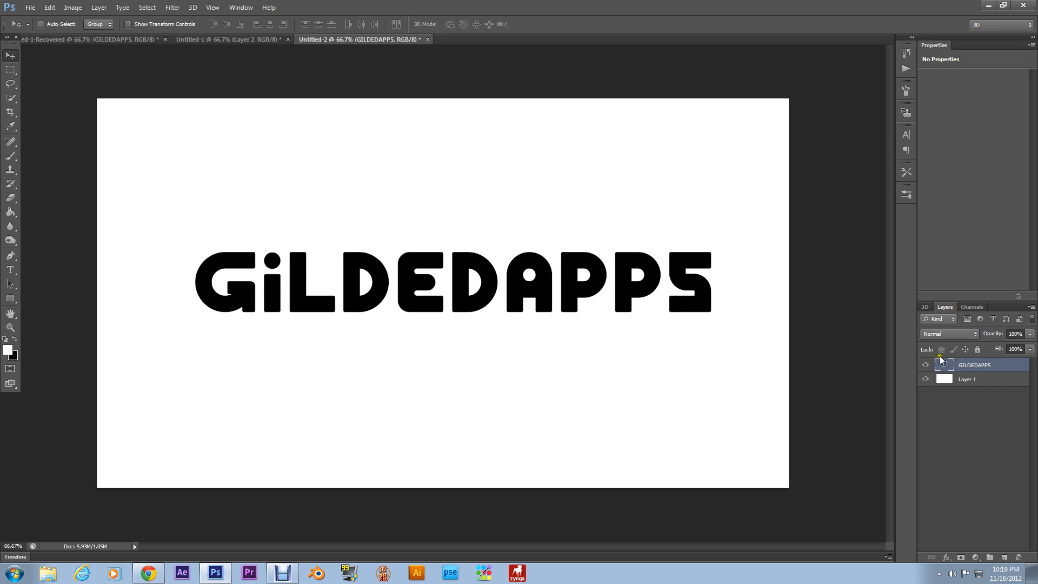
Duplicate the GILDEDAPPS text layer three times, keeping the suggested copy names.
right_click(981, 367)
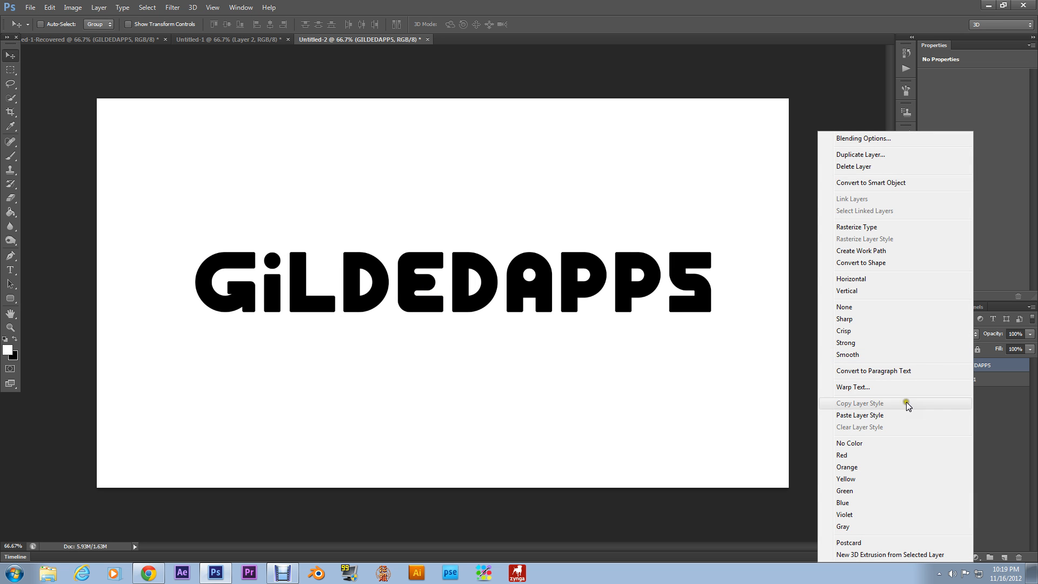
click(892, 155)
click(622, 181)
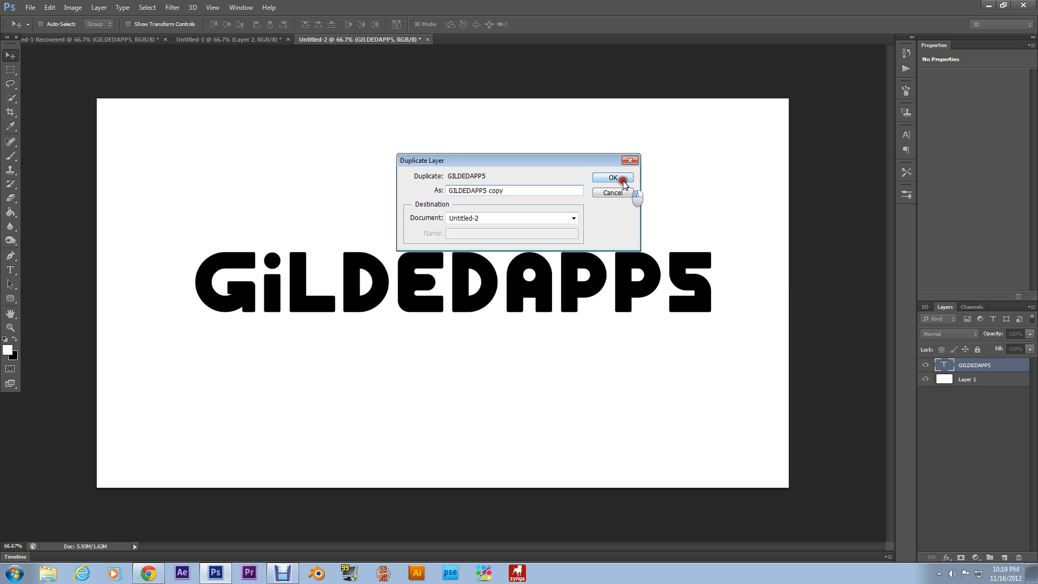
right_click(1001, 367)
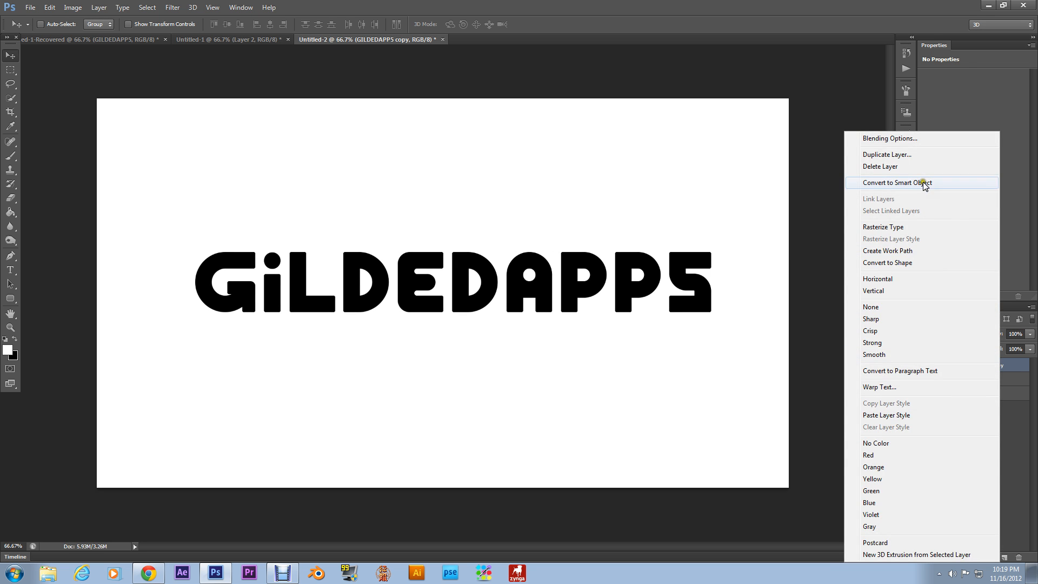
click(890, 155)
click(615, 176)
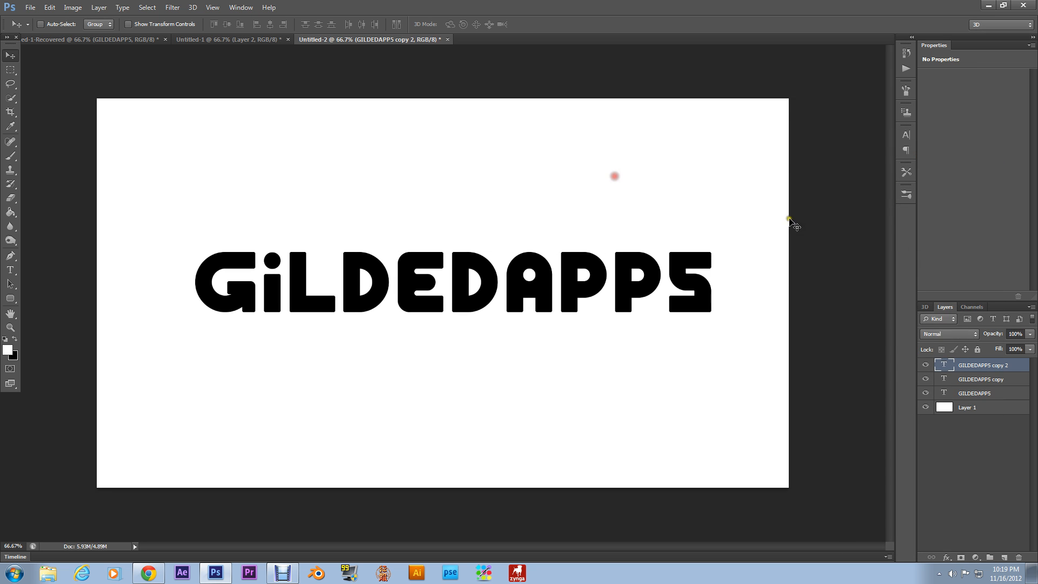
right_click(1000, 366)
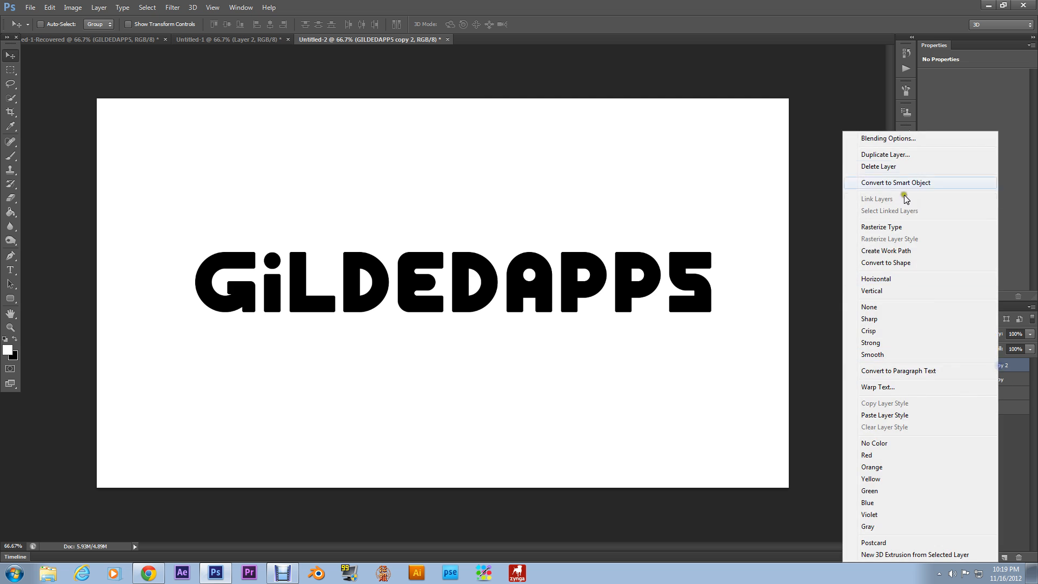
click(902, 156)
click(614, 176)
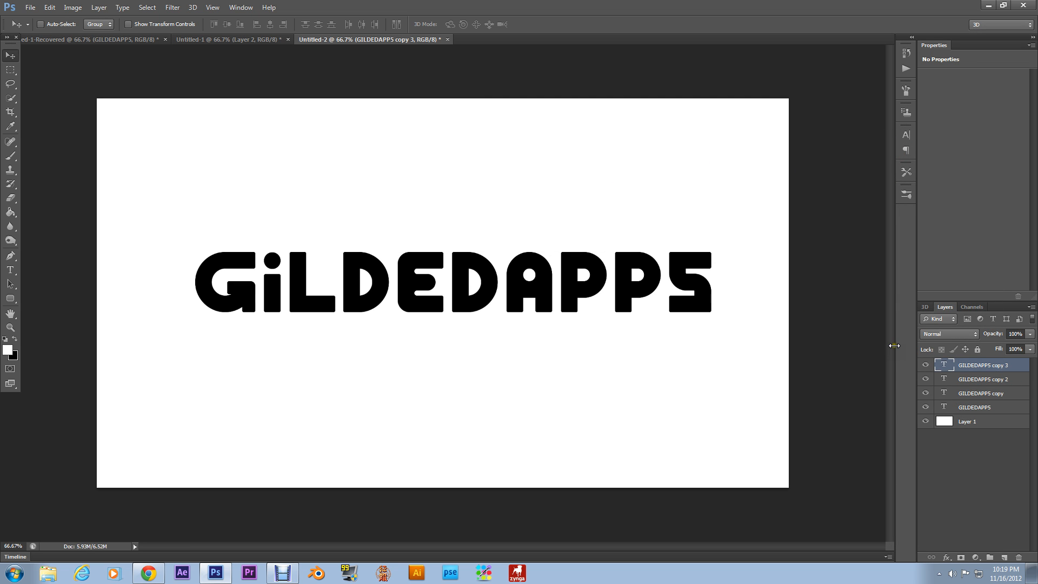
Change the text colour of the original GILDEDAPPS layer, beneath the copies, to a very light grey.
click(924, 365)
click(923, 366)
click(990, 409)
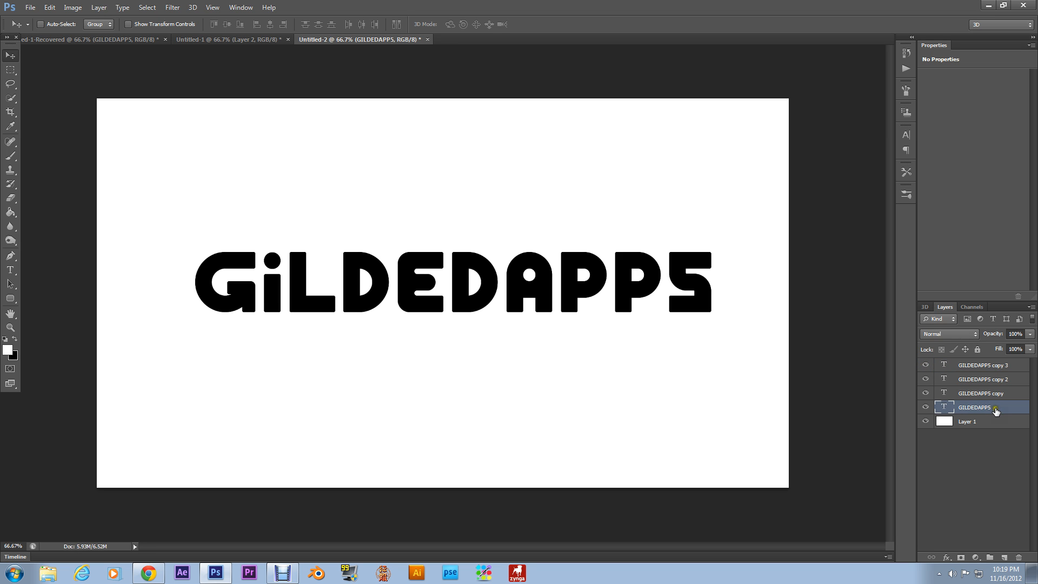
click(10, 275)
click(706, 288)
drag(706, 288, 154, 301)
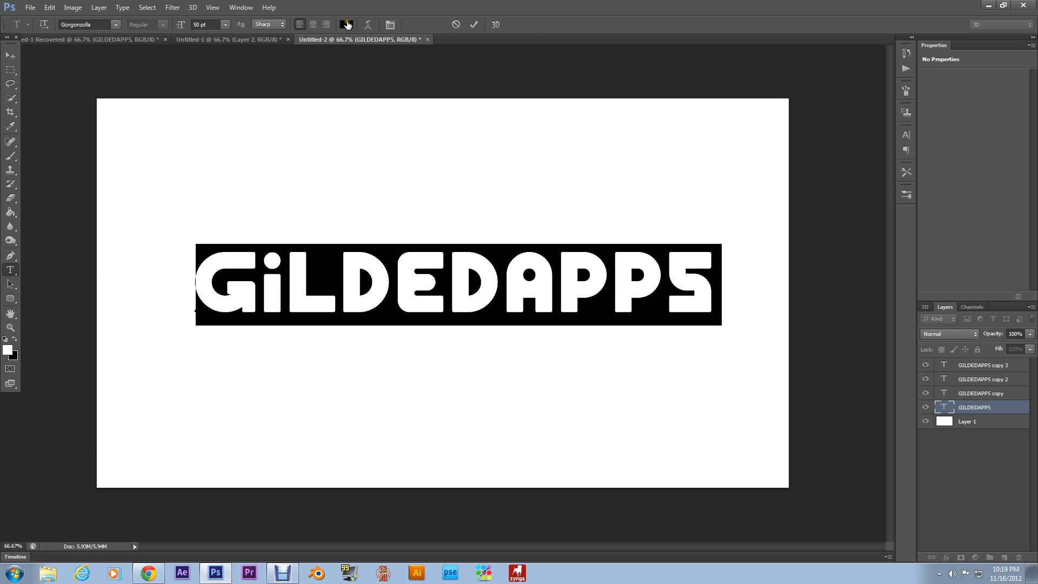
click(347, 25)
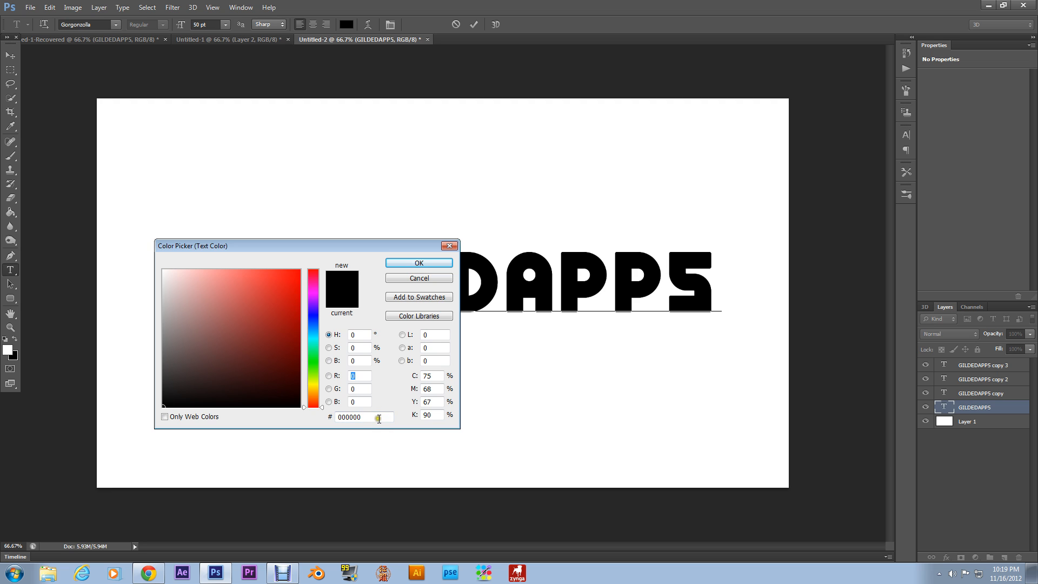
click(379, 418)
text(eee)
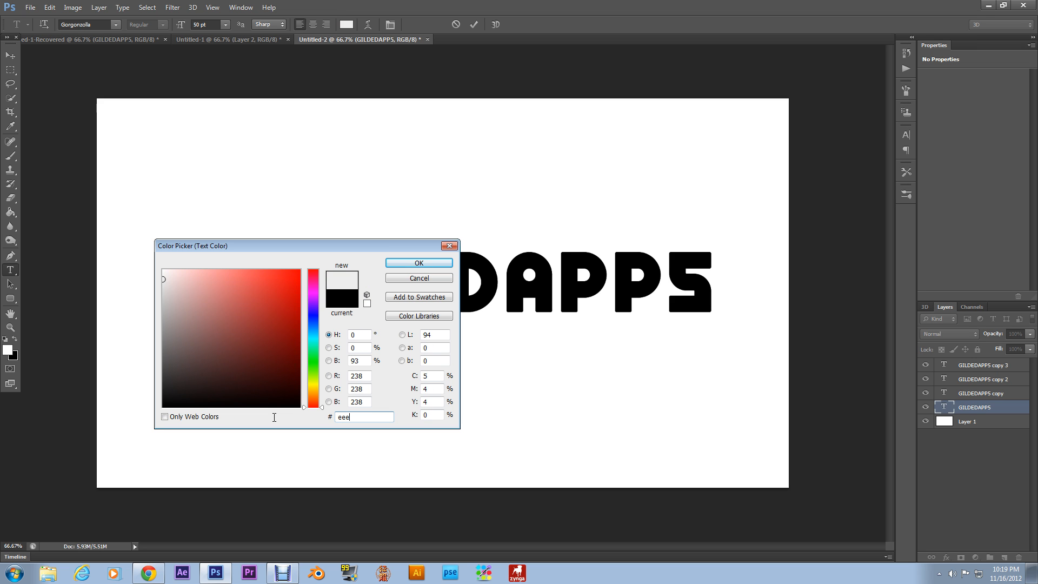
text(ded)
click(434, 265)
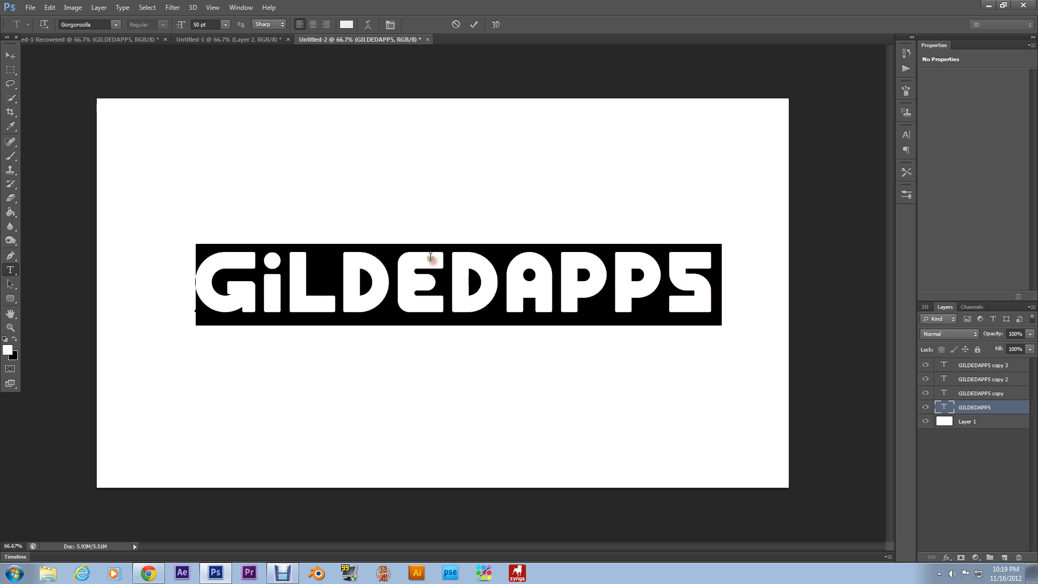
Hide the GILDEDAPPS copy 2 and copy 3 layers and set the GILDEDAPPS copy text colour to #c4c4c4.
click(1020, 396)
click(926, 379)
click(925, 365)
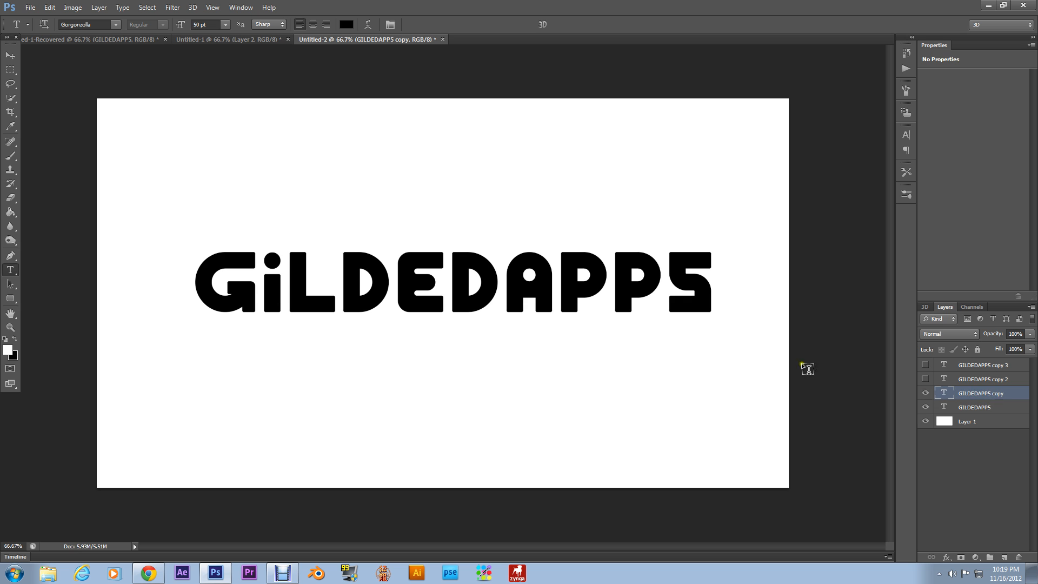
drag(713, 294, 209, 273)
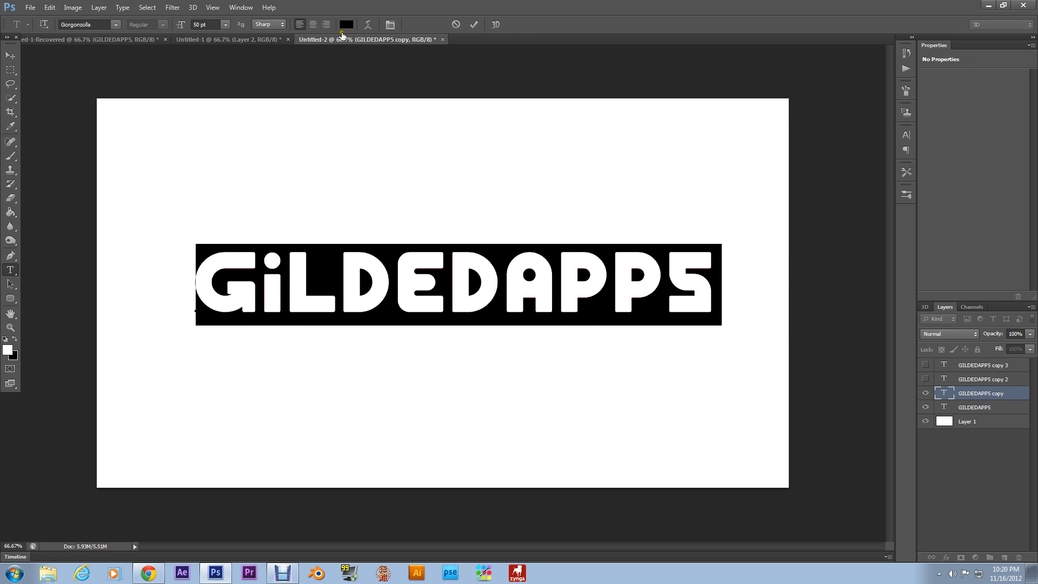
click(346, 25)
click(365, 417)
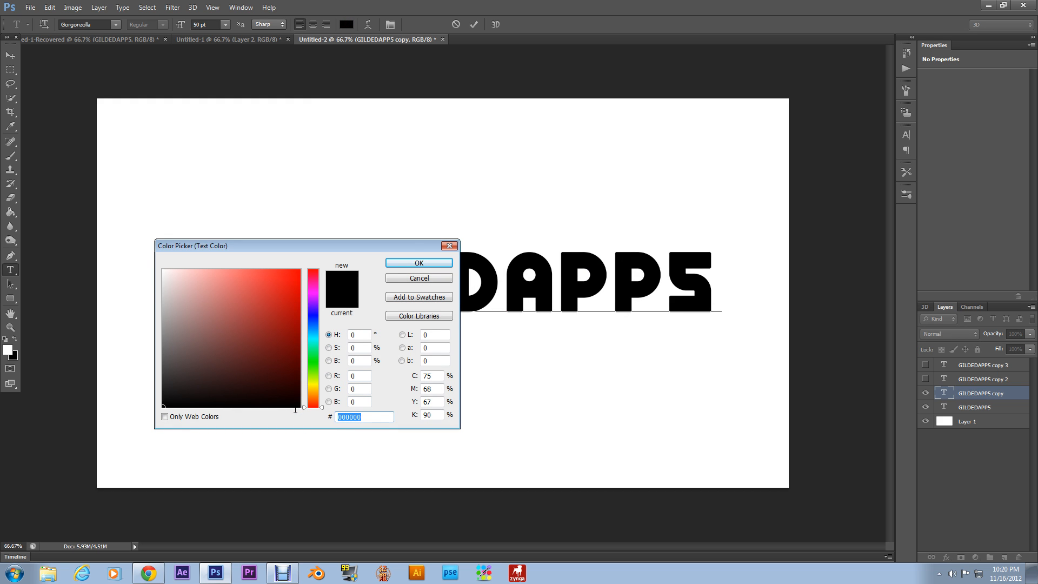
text(c4)
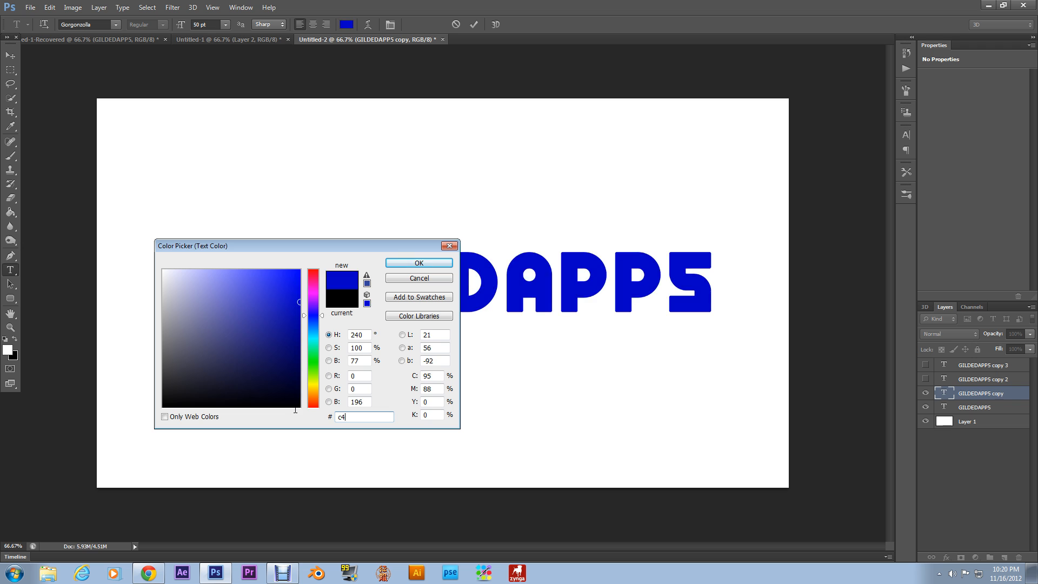
text(c4c)
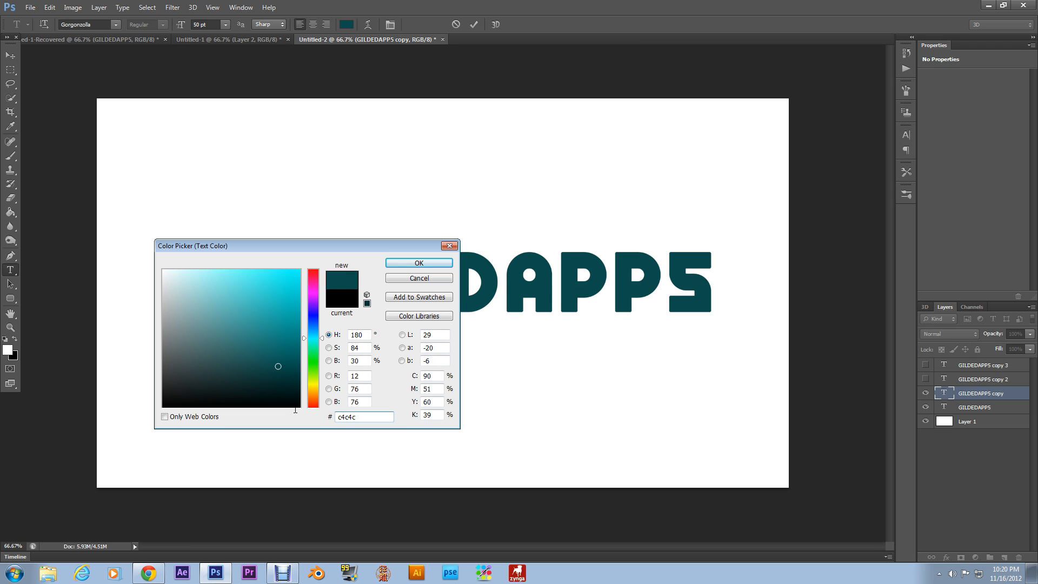
text(4)
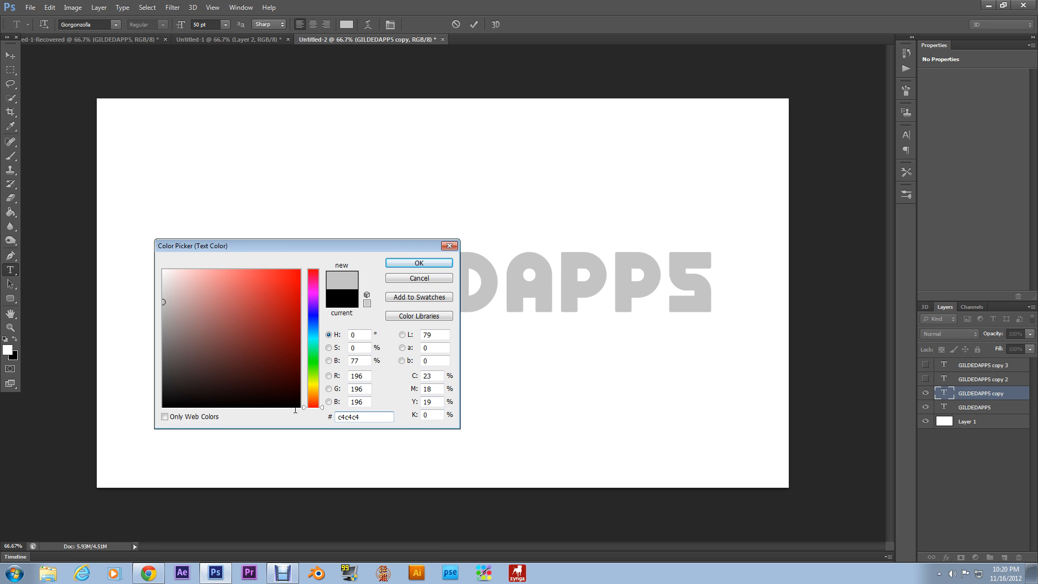
click(419, 263)
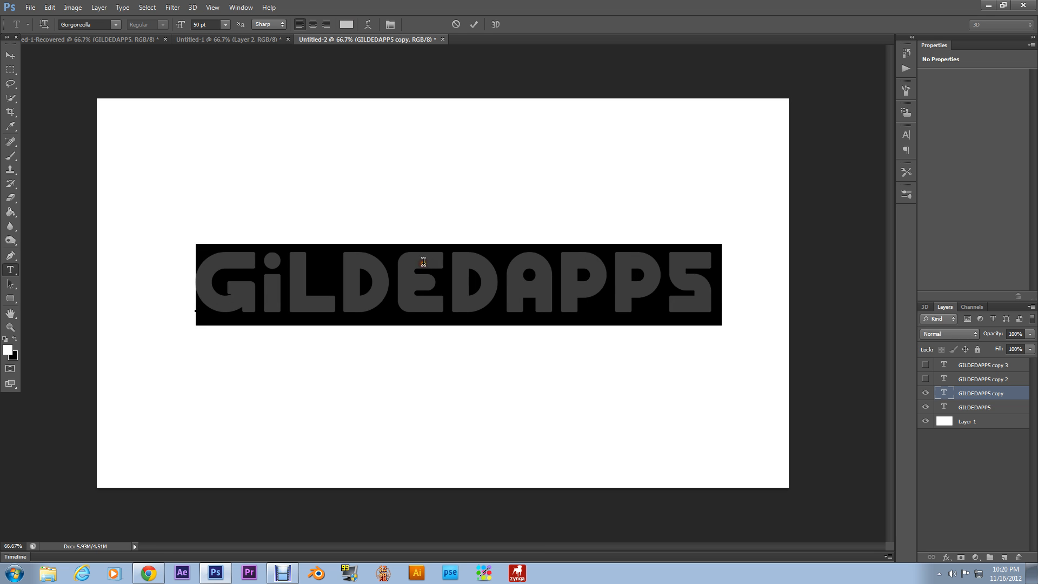
Show the GILDEDAPPS copy 2 layer and set its text colour to #7a6f6f.
click(926, 379)
click(961, 381)
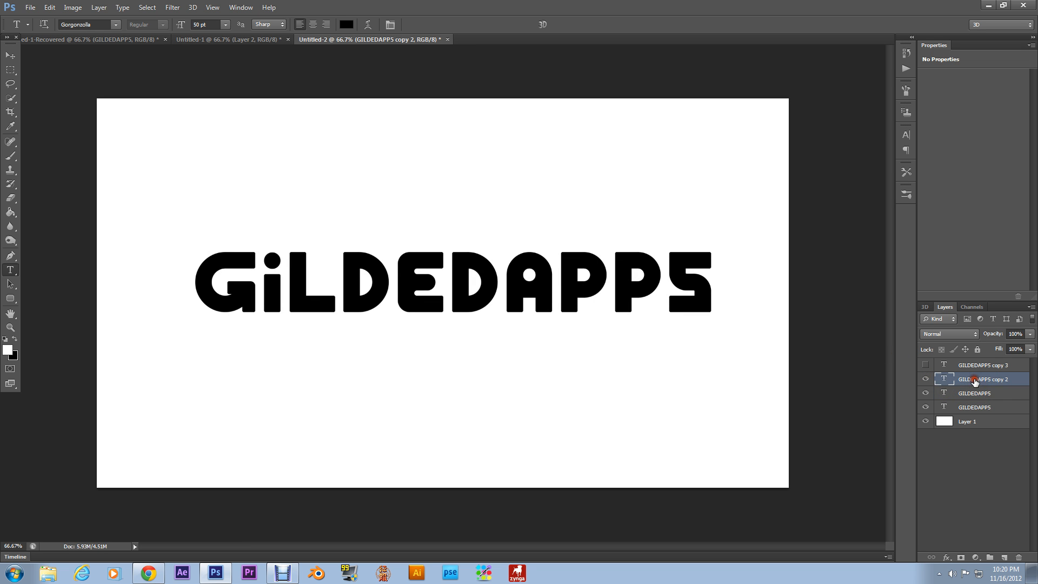
drag(717, 294, 399, 130)
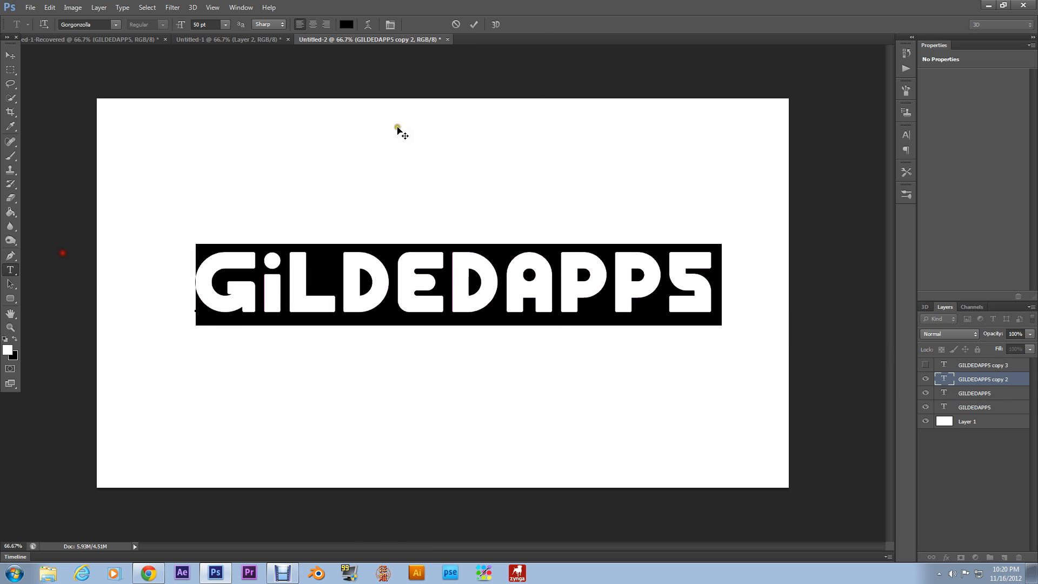
click(346, 25)
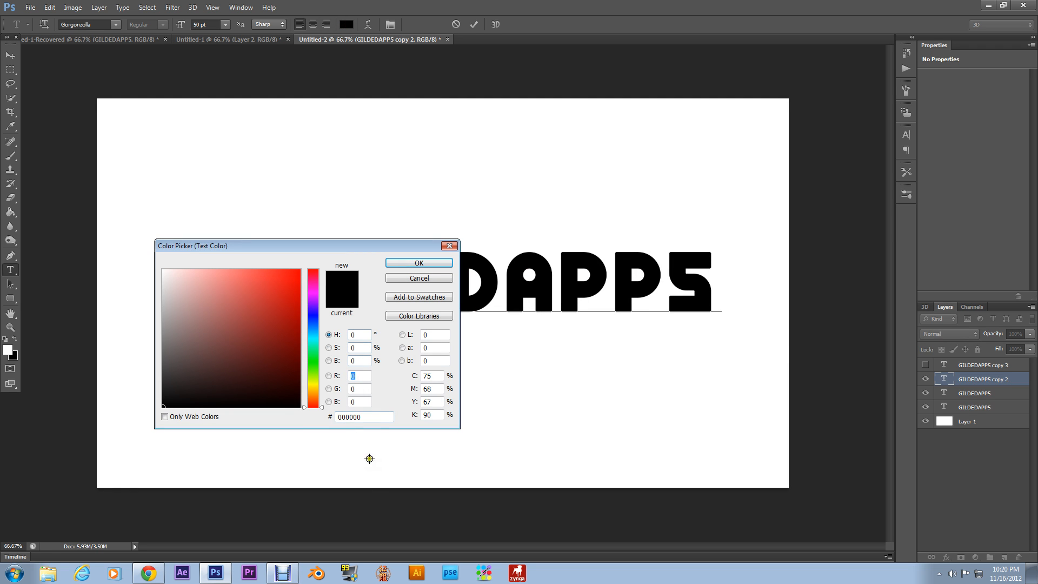
drag(368, 417, 273, 416)
text(7)
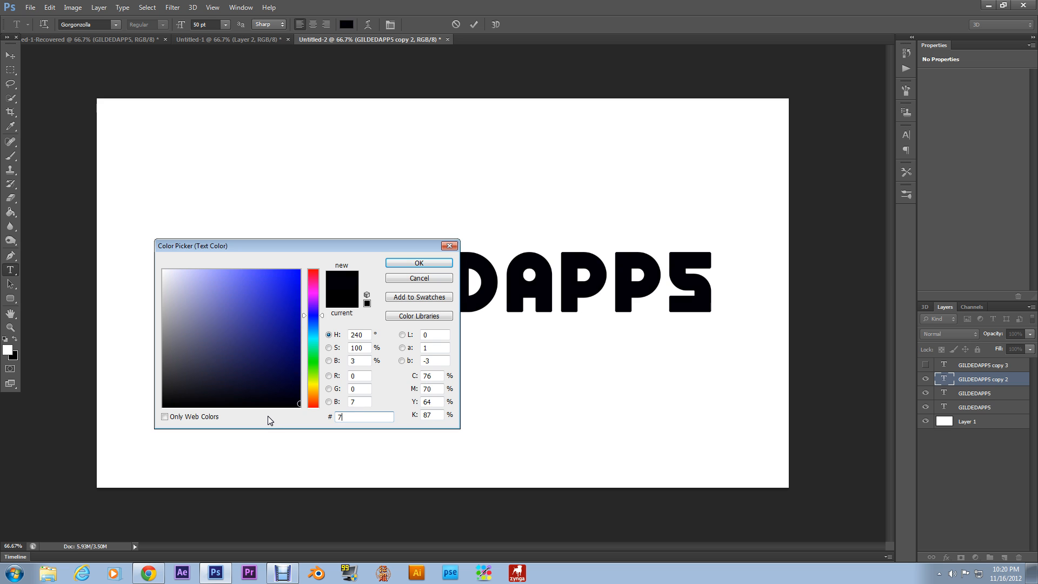
text(a)
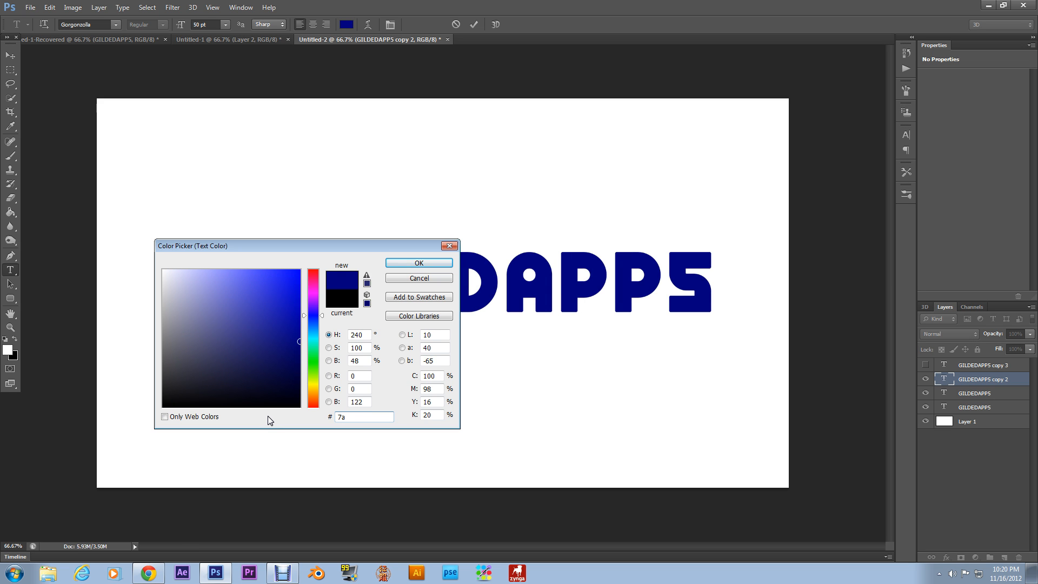
text(6f)
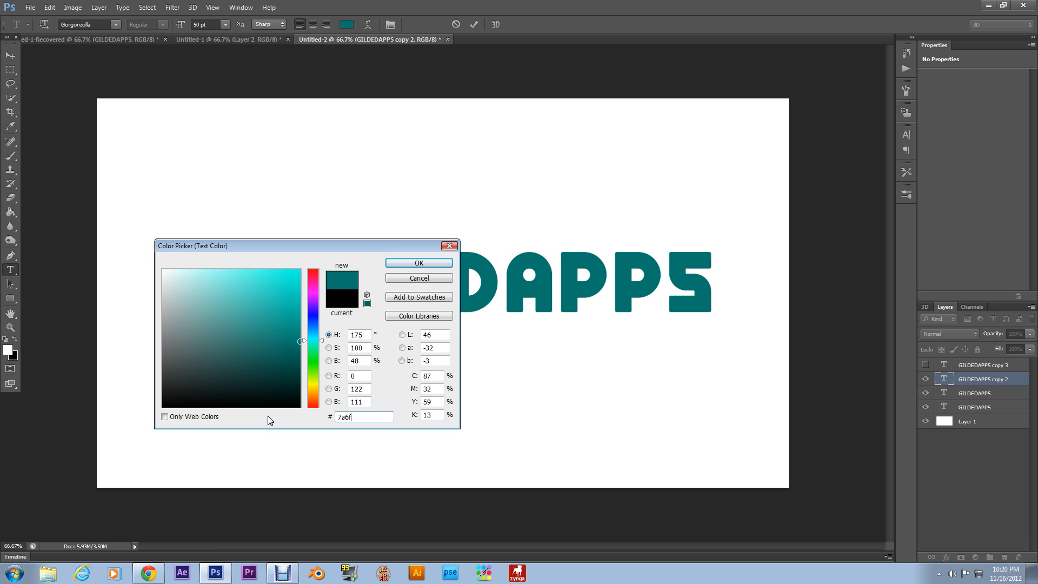
text(6f)
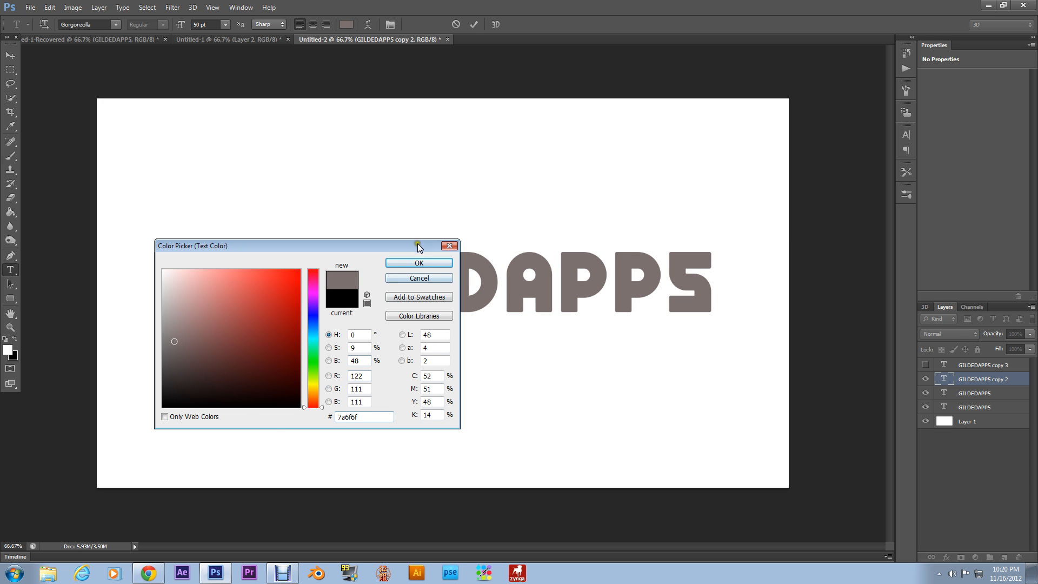
click(418, 262)
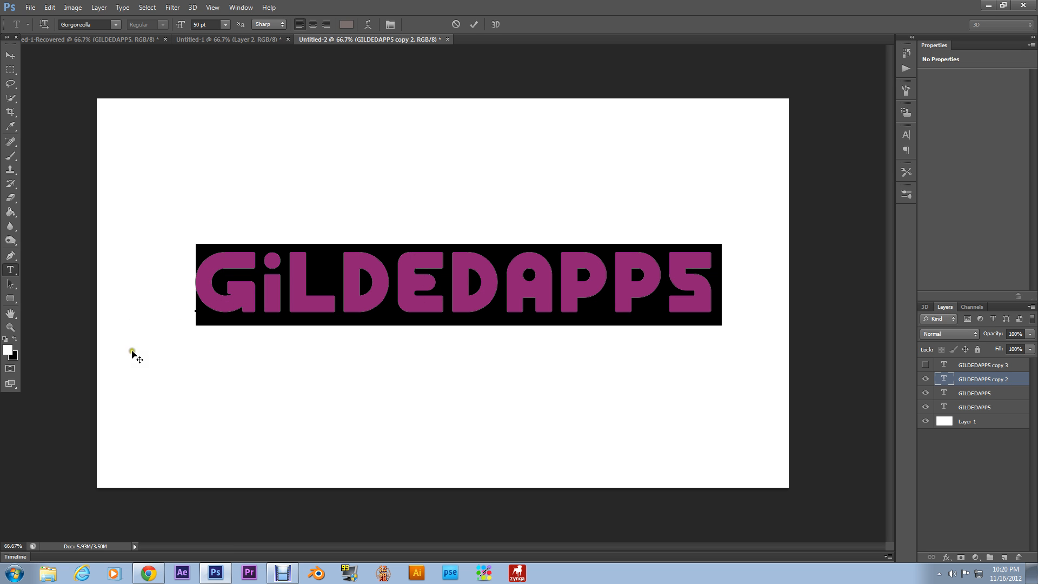
click(183, 416)
click(9, 56)
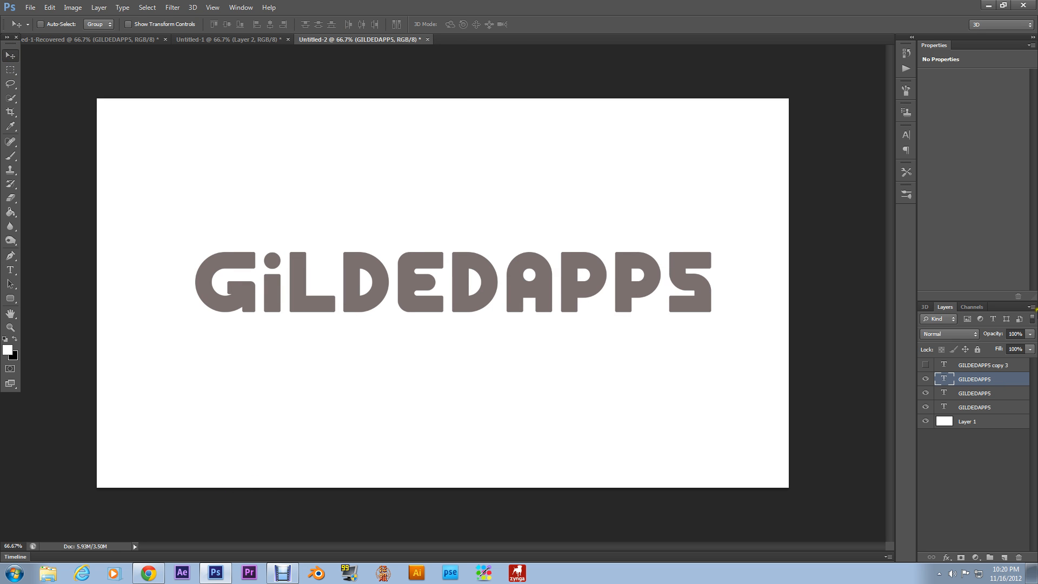
Show the GILDEDAPPS copy 3 layer and nudge the #7a6f6f text layer beneath it a few pixels to the left.
click(926, 366)
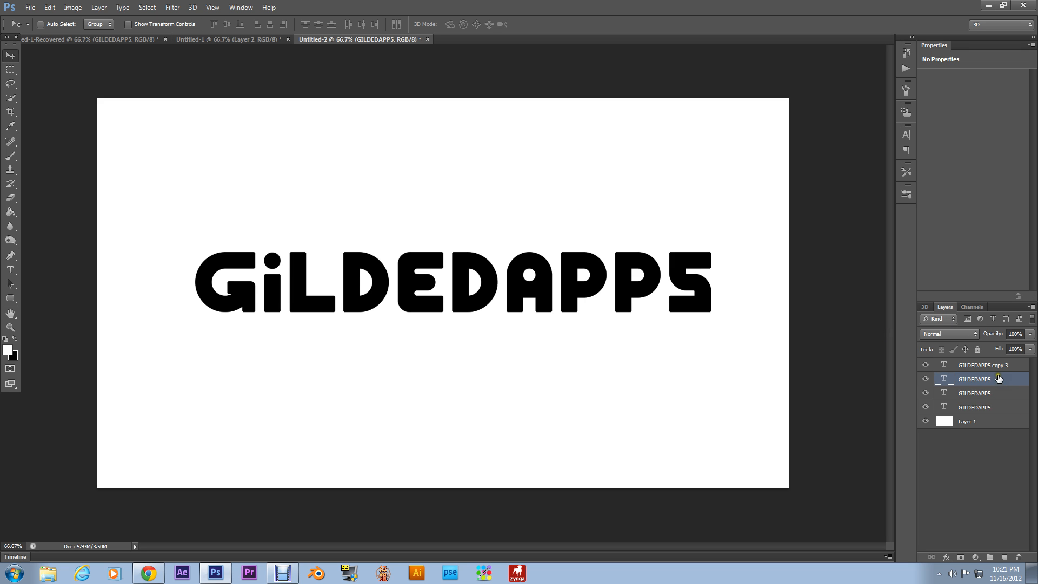
click(926, 365)
click(926, 365)
key(Left)
key(Left)
key(Left)
key(Left)
key(Left)
key(Left)
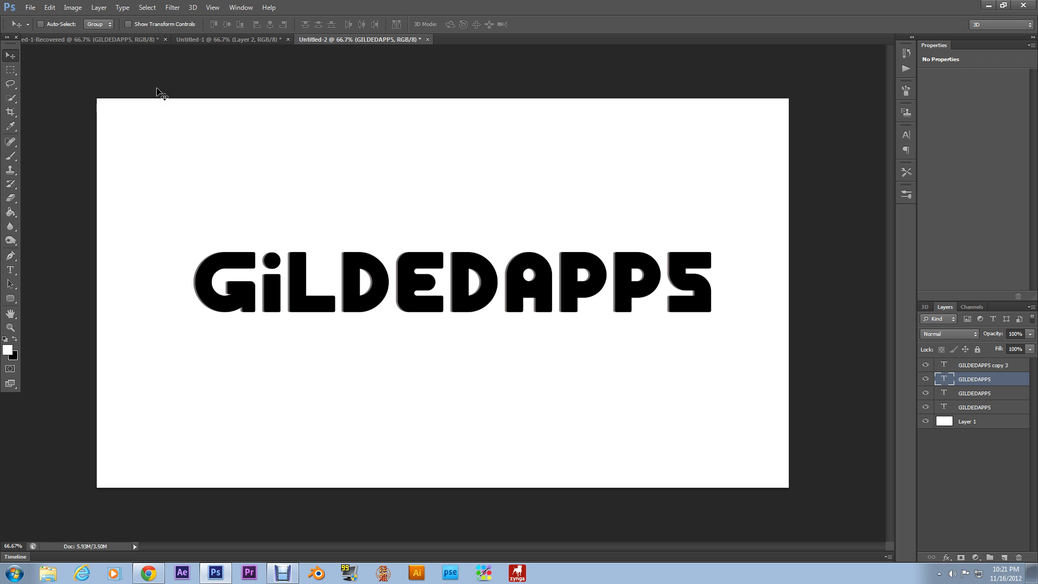
key(Left)
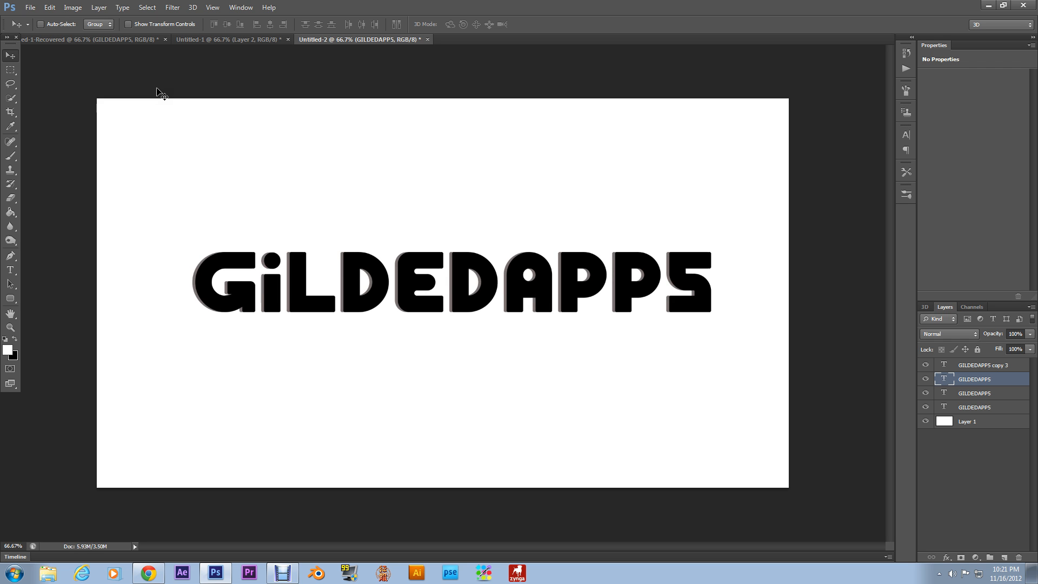
key(Left)
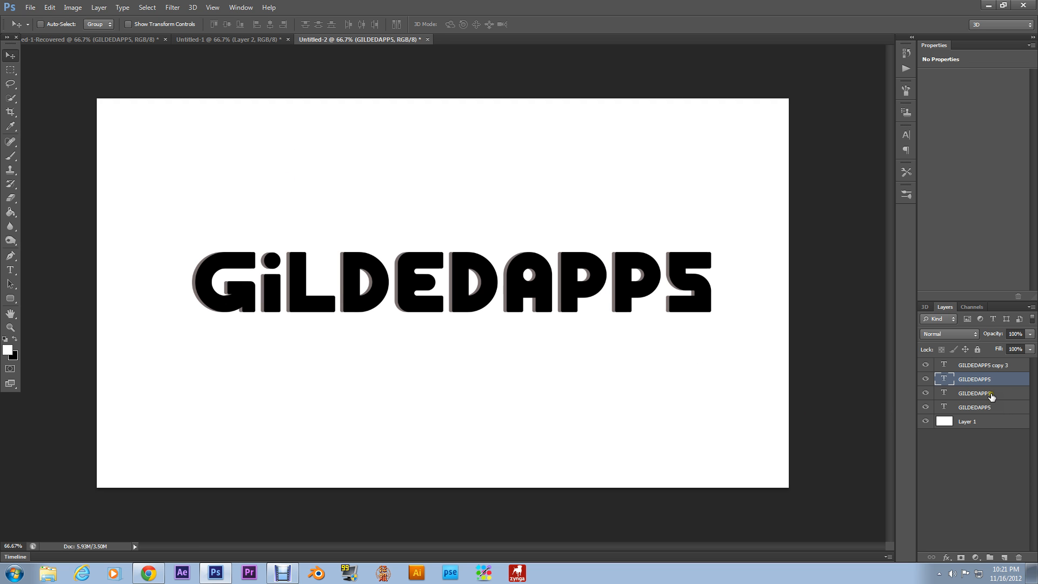
key(Right)
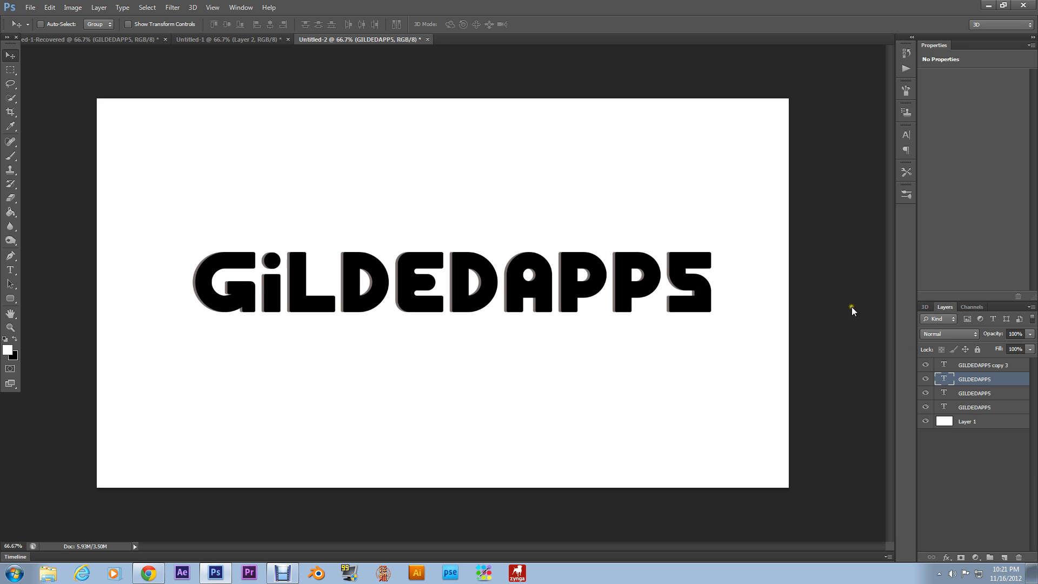
Nudge the #c4c4c4 text layer to the left so its edge extends past the darker grey copy above it.
click(998, 393)
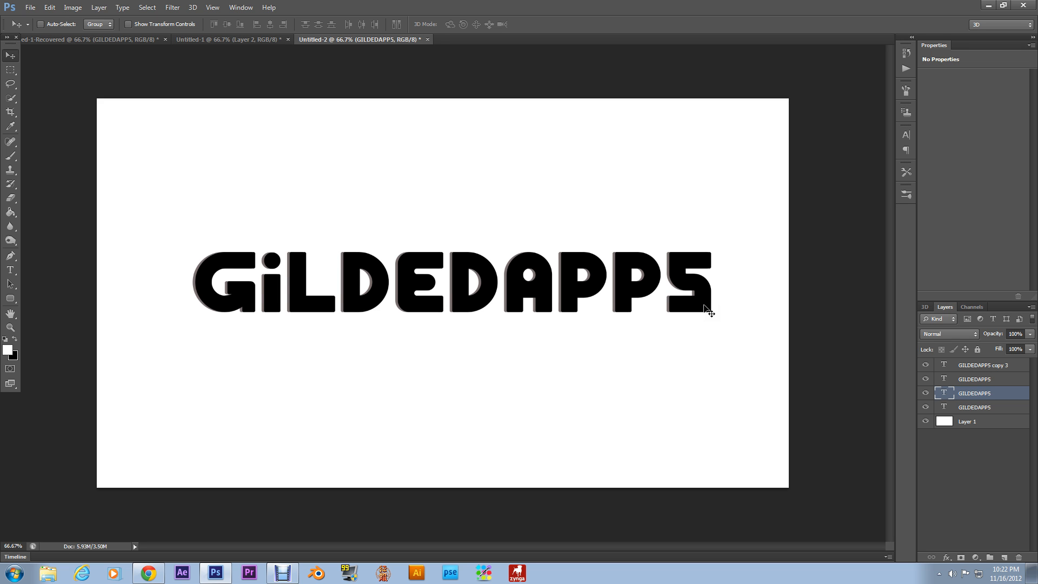
click(925, 380)
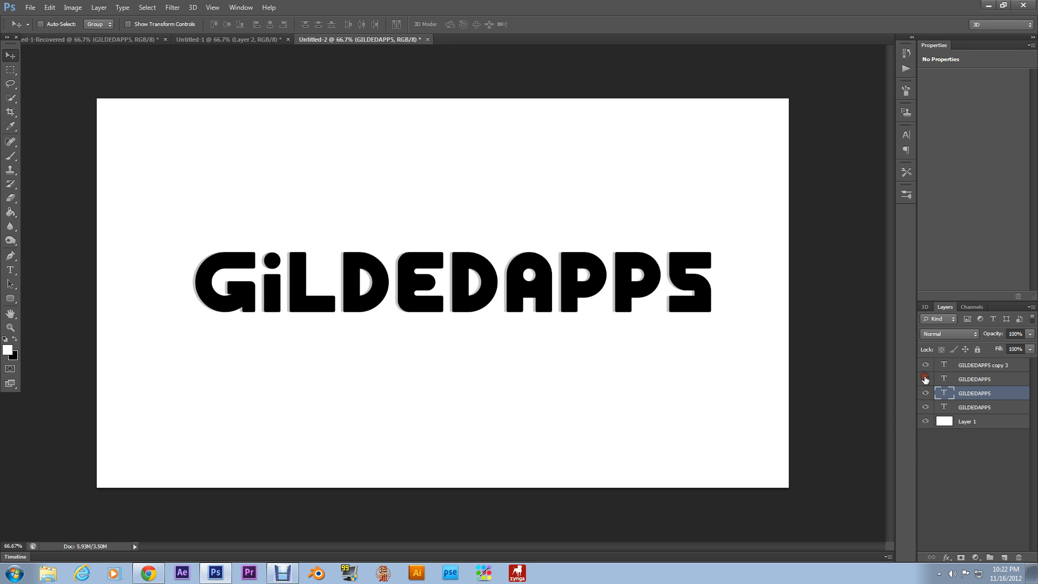
click(926, 379)
click(926, 379)
click(925, 380)
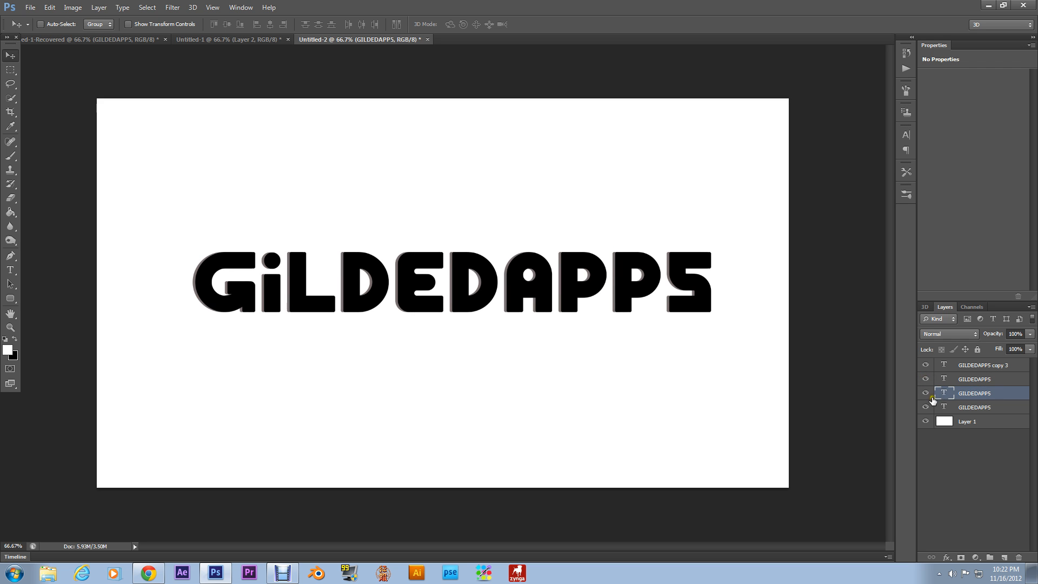
key(Left)
key(Left)
key(Left)
key(Left)
key(Left)
key(Left)
key(Left)
key(Left)
key(Left)
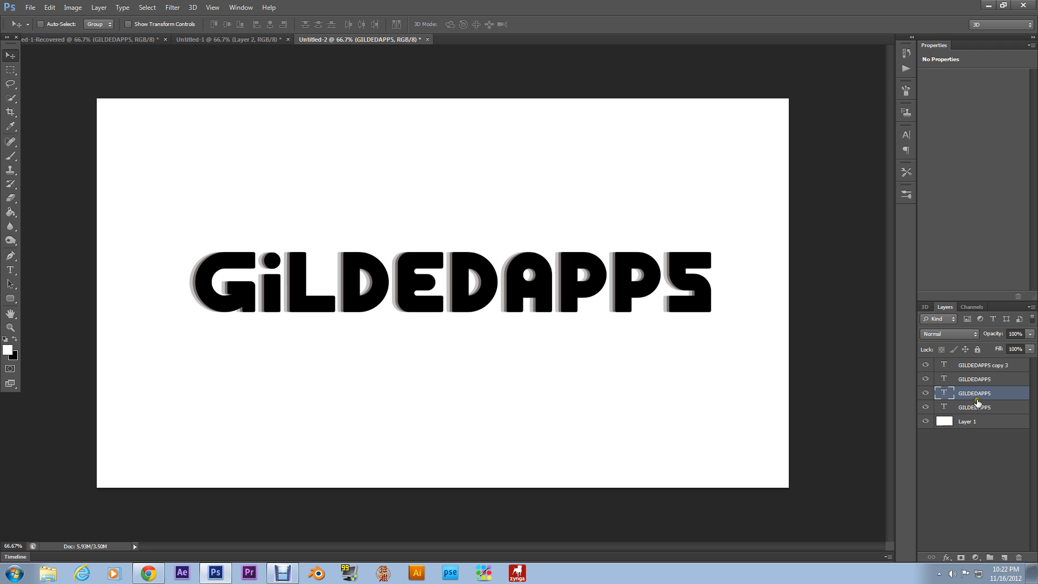
Shift the very light grey text directly above Layer 1 to the left beyond the other copies, keeping all text layers shown.
click(973, 407)
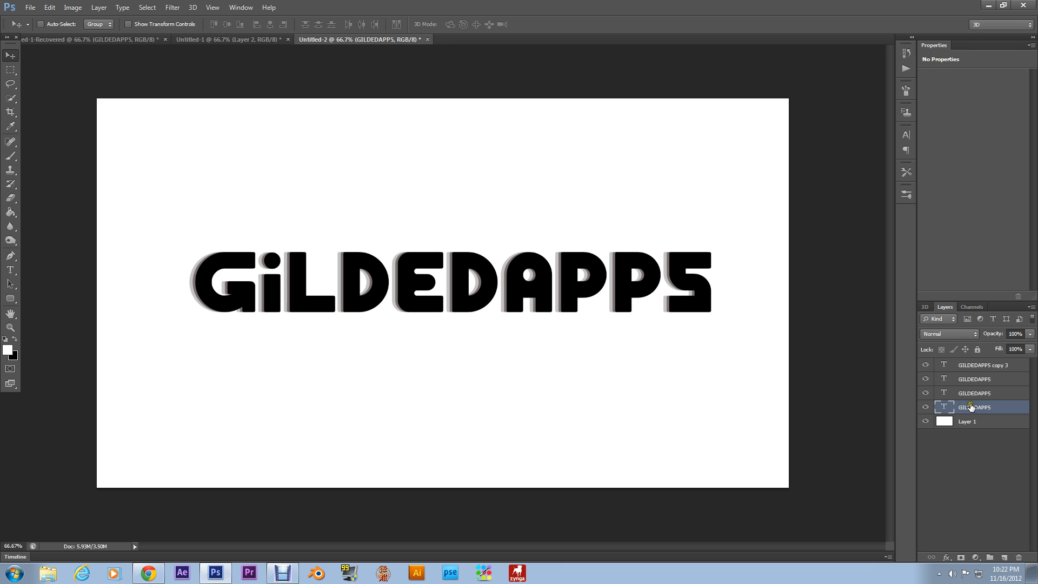
click(924, 393)
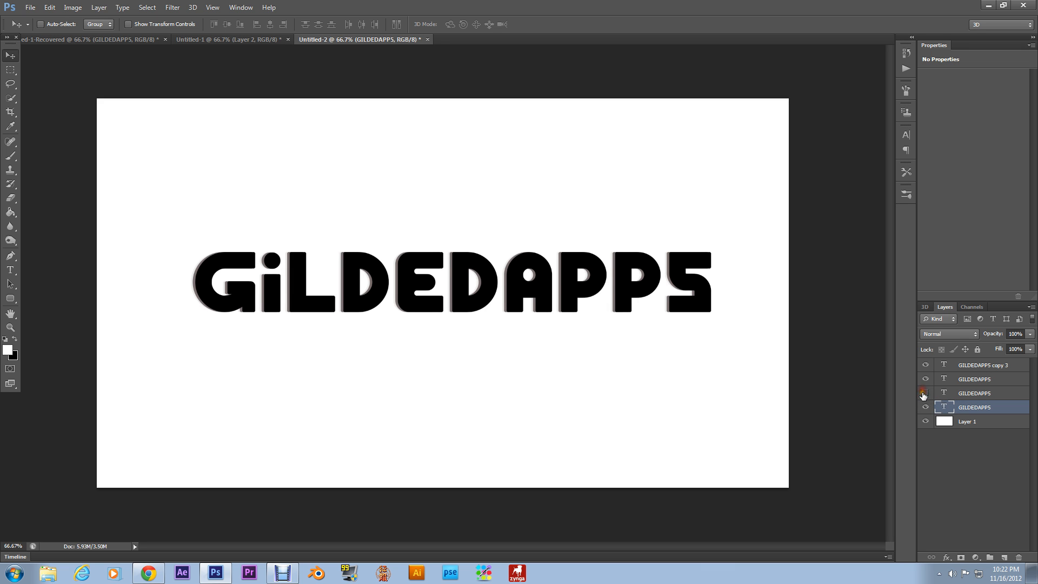
click(926, 380)
click(928, 366)
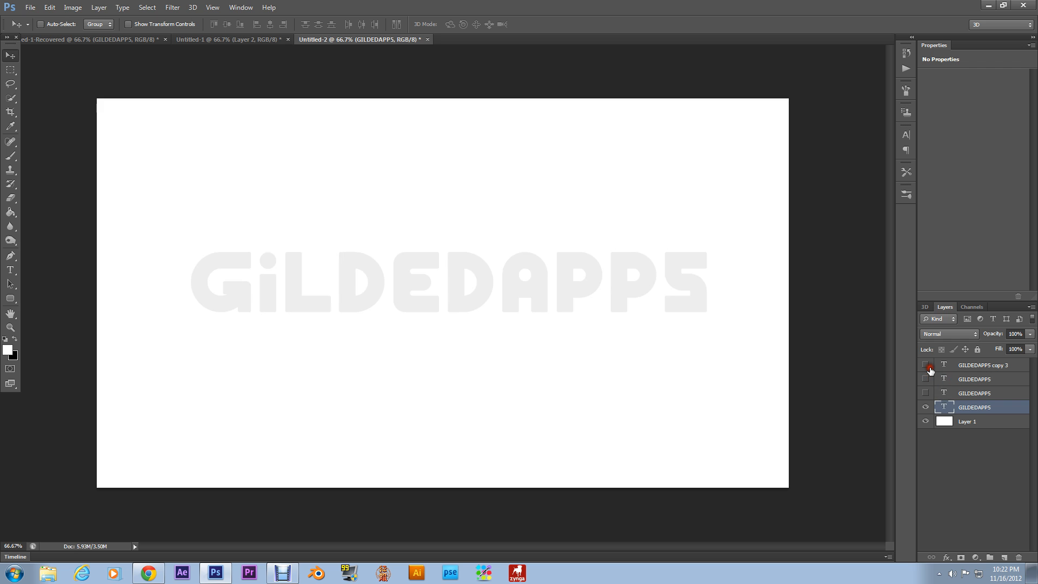
click(926, 366)
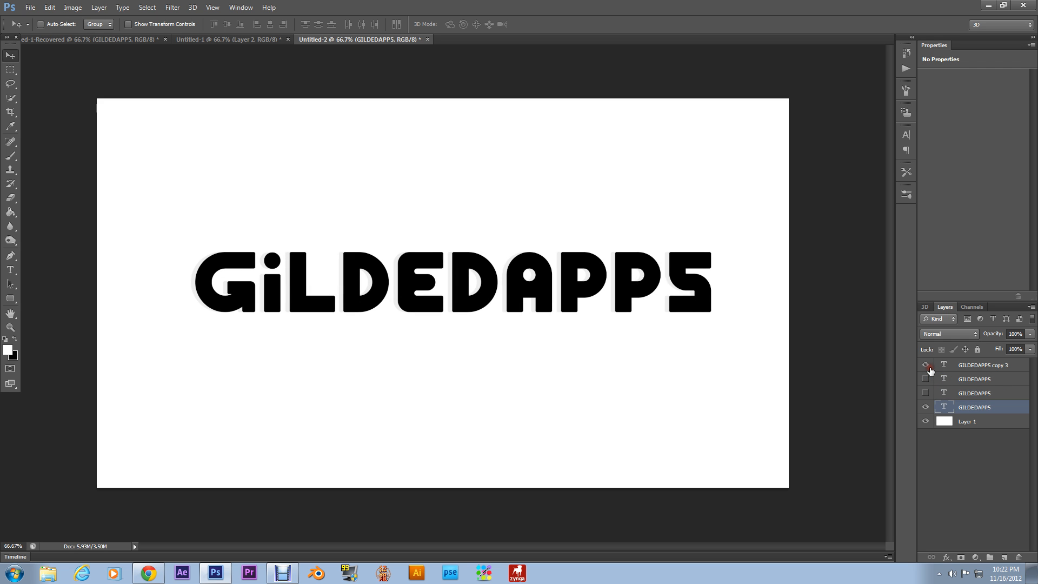
click(926, 379)
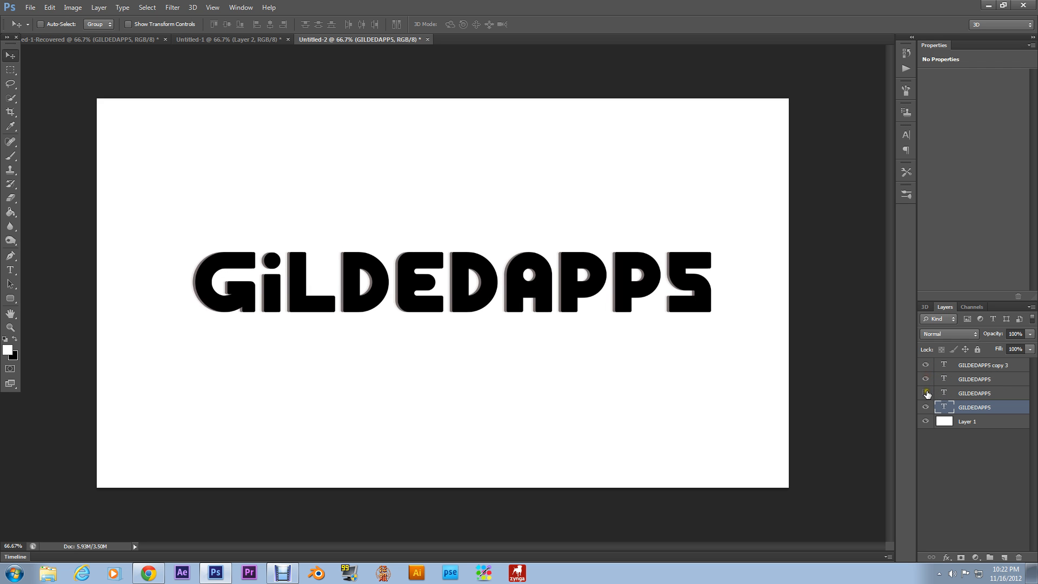
click(926, 394)
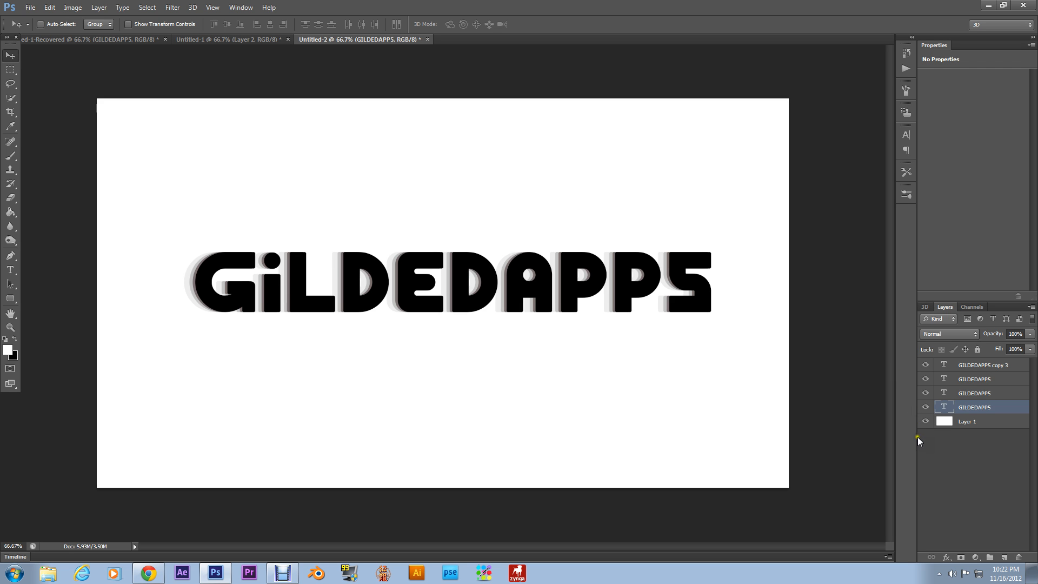
click(970, 395)
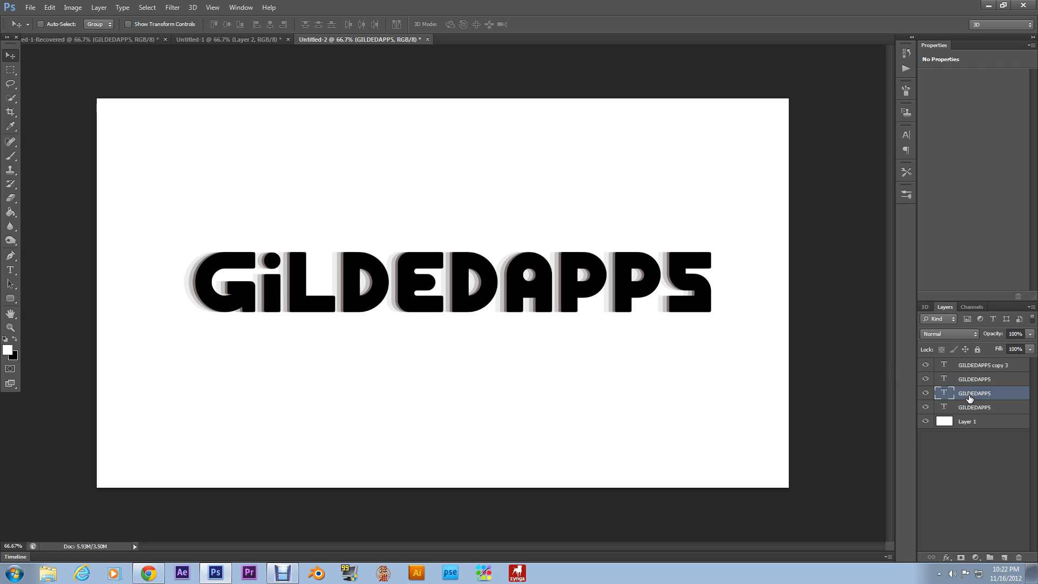
drag(969, 397, 971, 381)
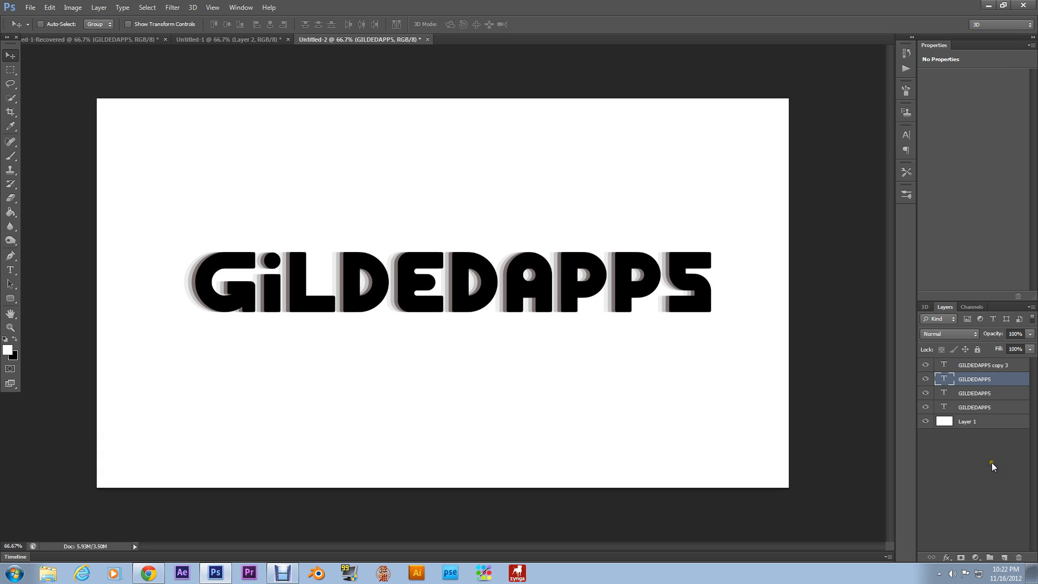
Look at the finished GILDEDAPPS designs in the Untitled-1 and recovered documents, and return to Untitled-2.
click(228, 38)
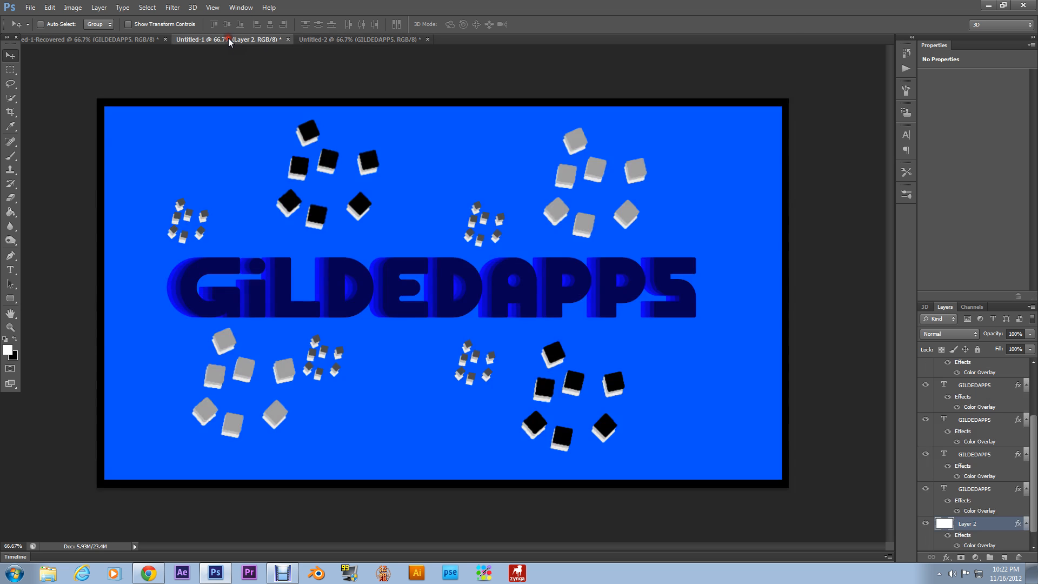
click(80, 39)
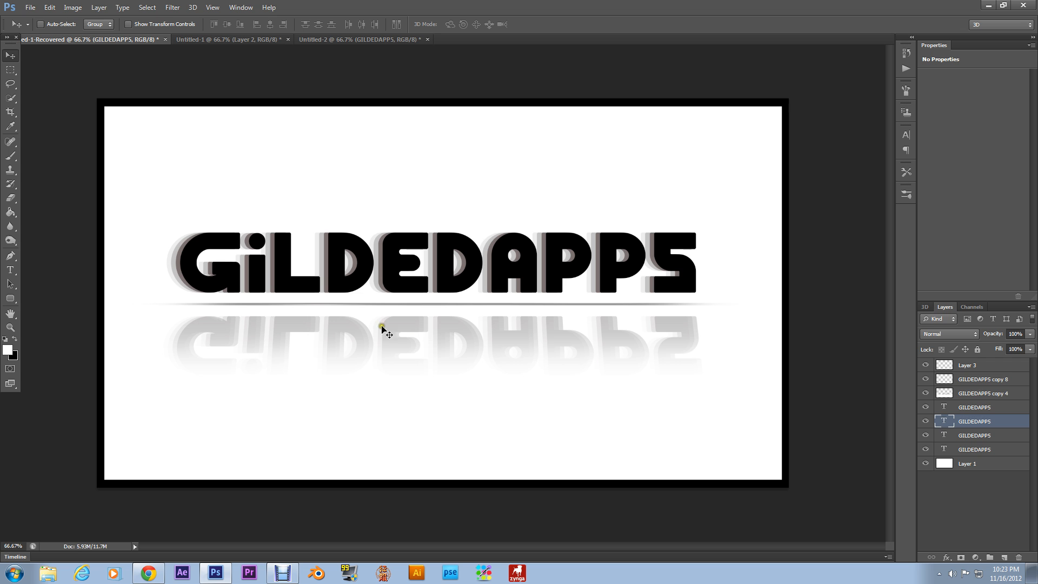
click(352, 39)
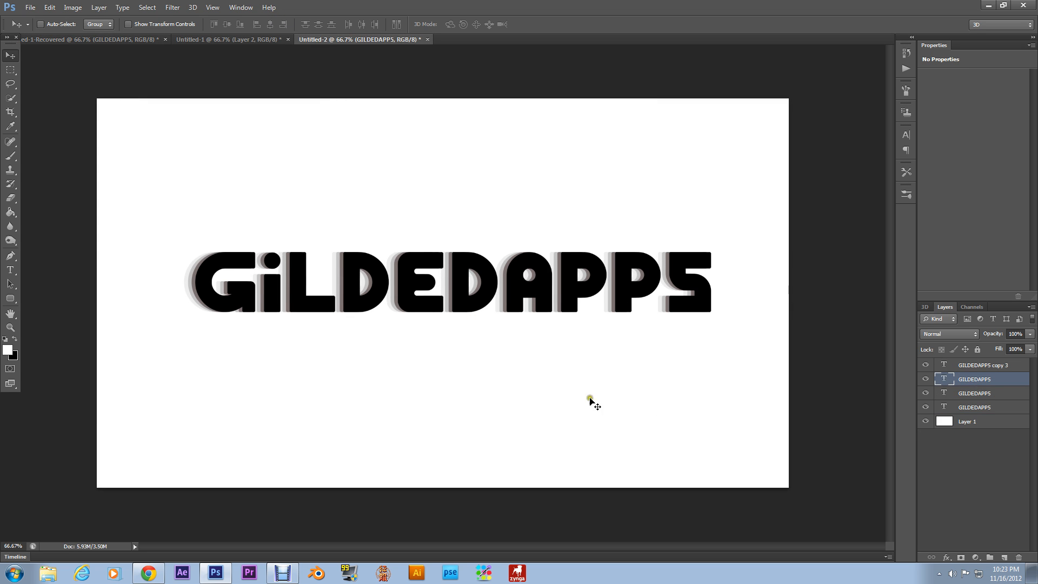
Duplicate all four GILDEDAPPS text layers together within the Untitled-2 document.
click(973, 367)
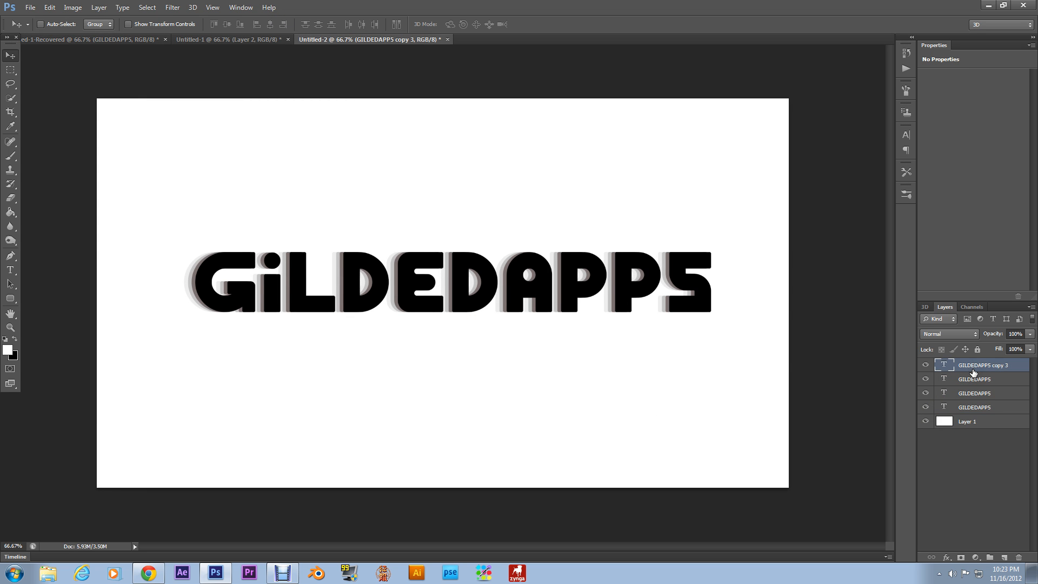
shift+click(976, 407)
right_click(999, 390)
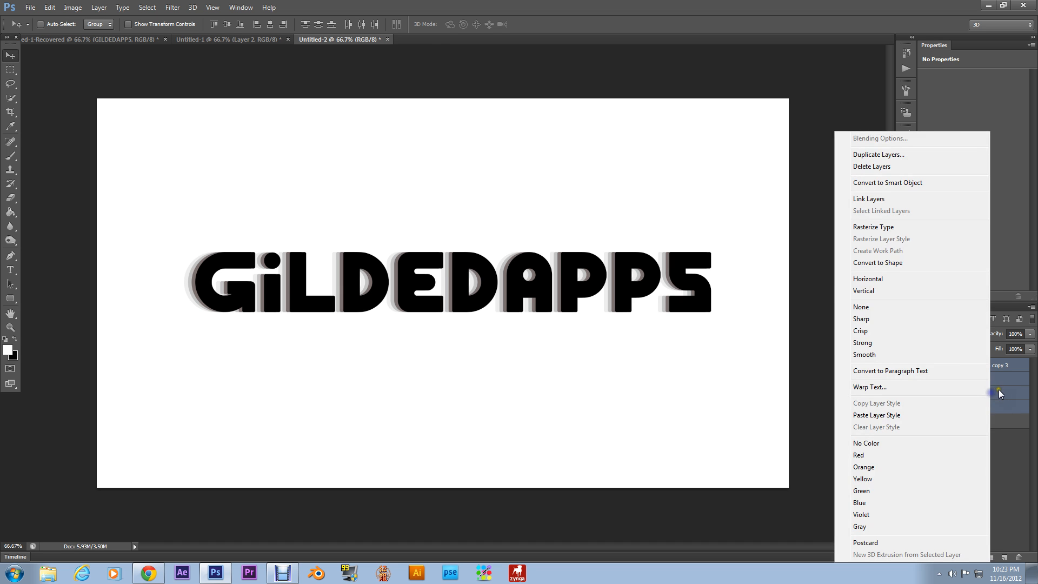
click(919, 155)
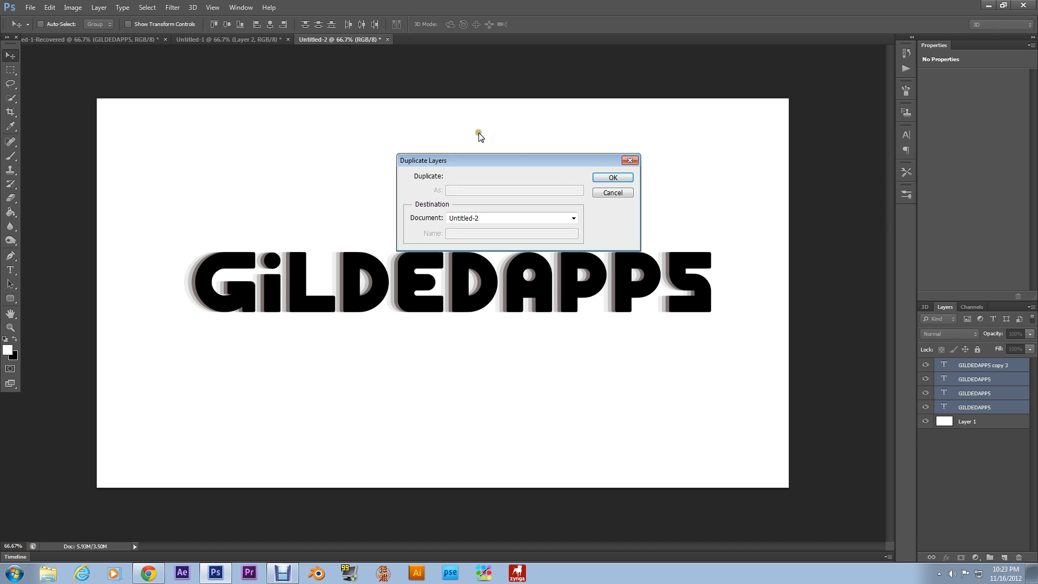
click(628, 179)
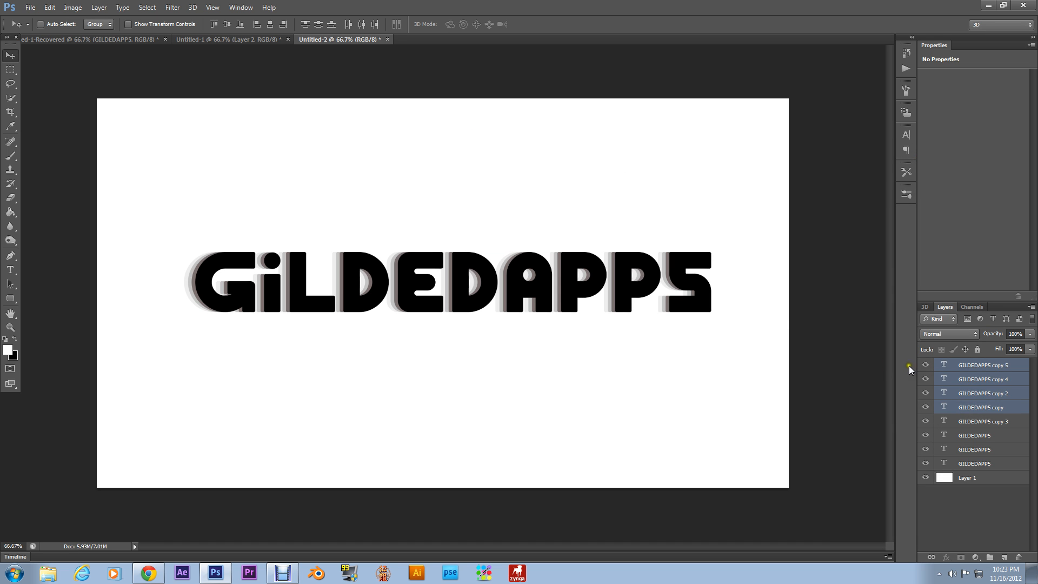
Rasterize the four duplicated GILDEDAPPS text layers and merge them into a single layer.
right_click(991, 389)
click(920, 231)
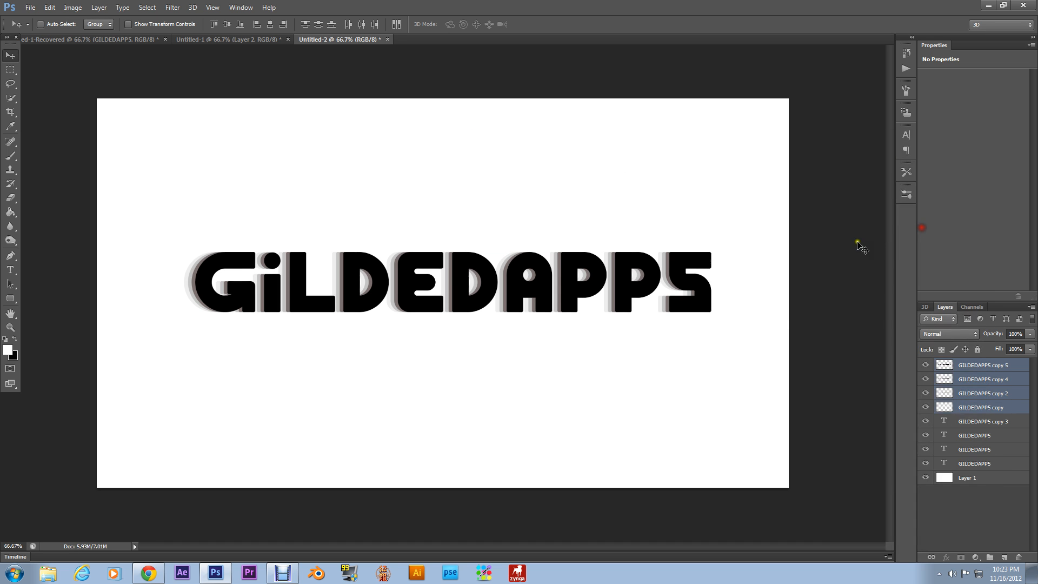
right_click(981, 388)
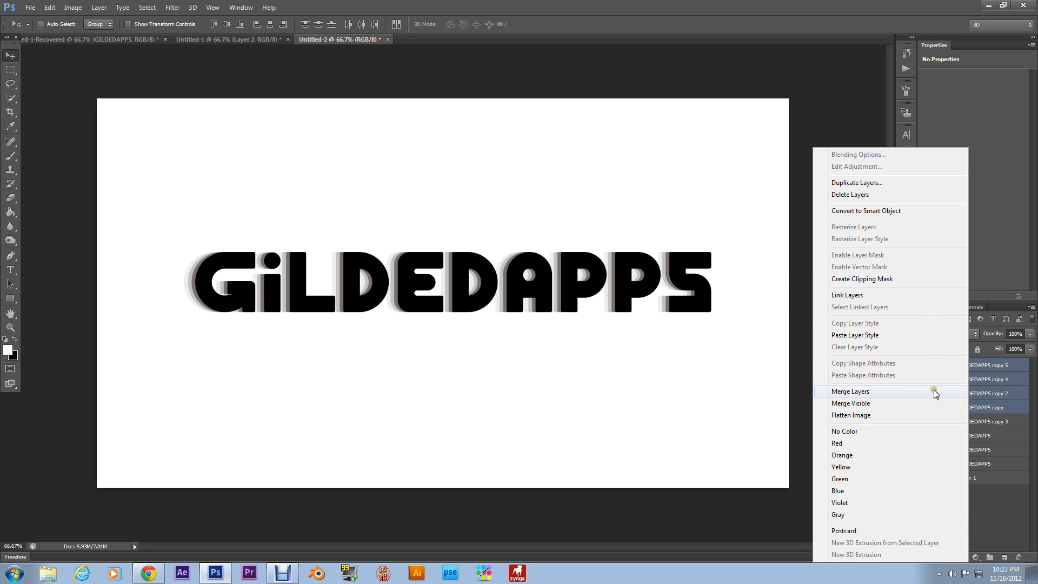
click(914, 391)
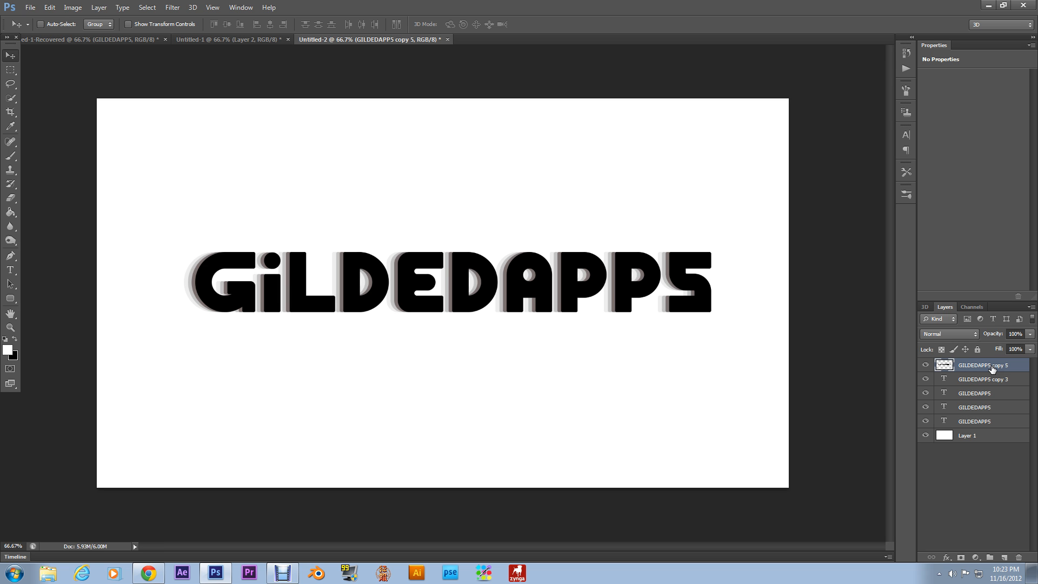
Transform the merged text copy by moving it straight down until it sits just below the original text.
key(ctrl+t)
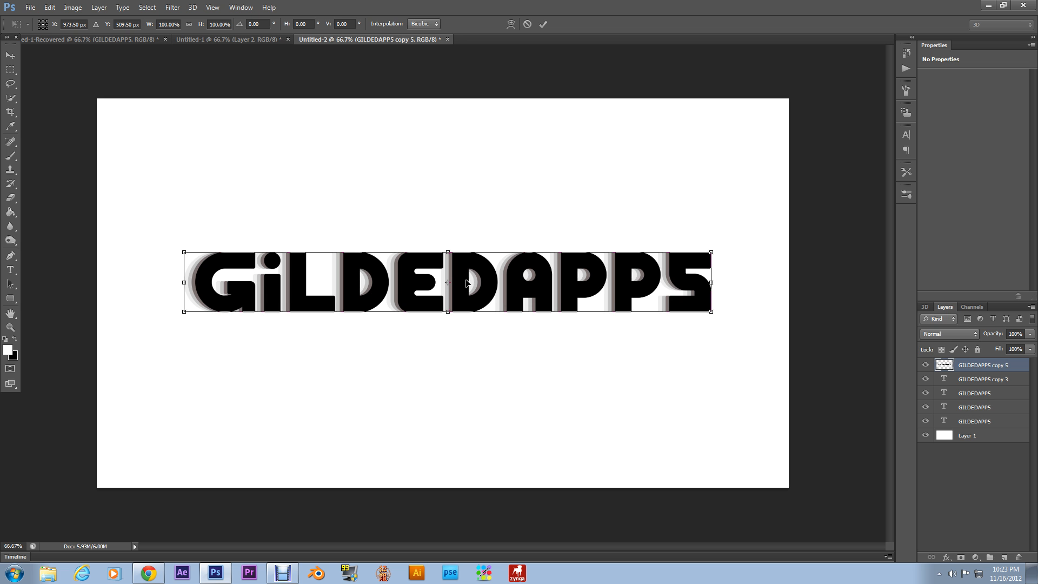
key(Down)
key(Down)
key(Down)
key(Down)
key(Down)
key(Down)
key(Down)
key(Down)
key(Down)
key(Down)
key(Down)
key(Down)
key(Down)
key(Down)
key(Down)
key(Down)
key(Down)
key(Down)
key(Down)
key(Down)
key(Down)
key(Down)
key(Down)
key(Down)
key(Down)
key(Down)
key(Down)
key(Down)
key(Down)
key(Down)
key(Down)
key(Down)
key(Down)
key(Down)
key(Down)
key(Down)
key(Down)
key(Down)
key(Down)
key(Down)
key(Down)
key(Down)
key(Down)
key(Down)
key(Down)
key(Down)
key(Down)
key(Down)
key(Down)
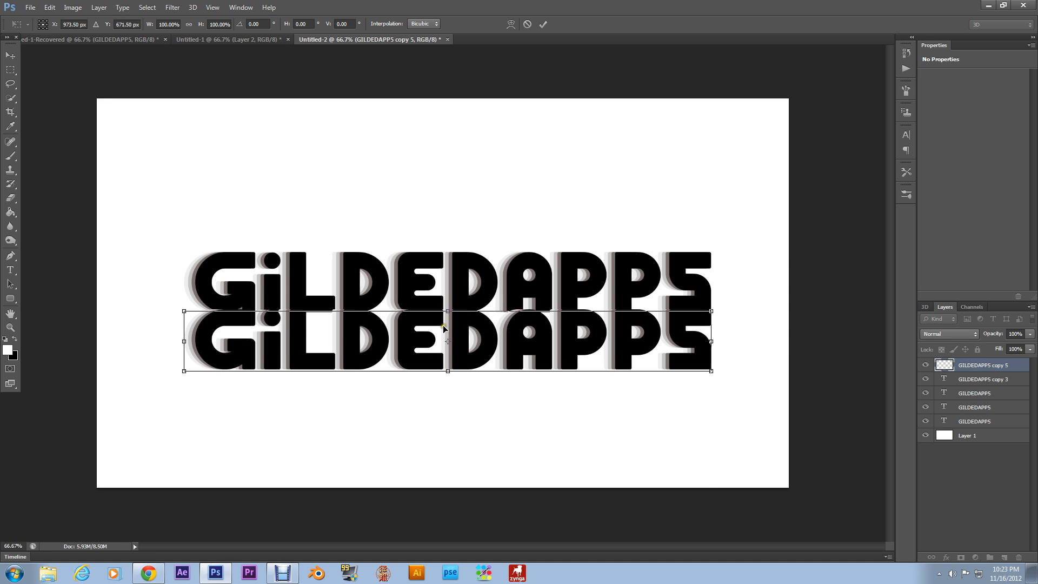
key(Down)
key(Down)
key(Down)
key(Down)
key(Down)
key(Down)
key(Down)
key(Down)
key(Down)
key(Down)
key(Down)
key(Down)
key(Down)
key(Down)
key(Down)
key(Down)
key(Down)
key(Down)
key(Down)
key(Down)
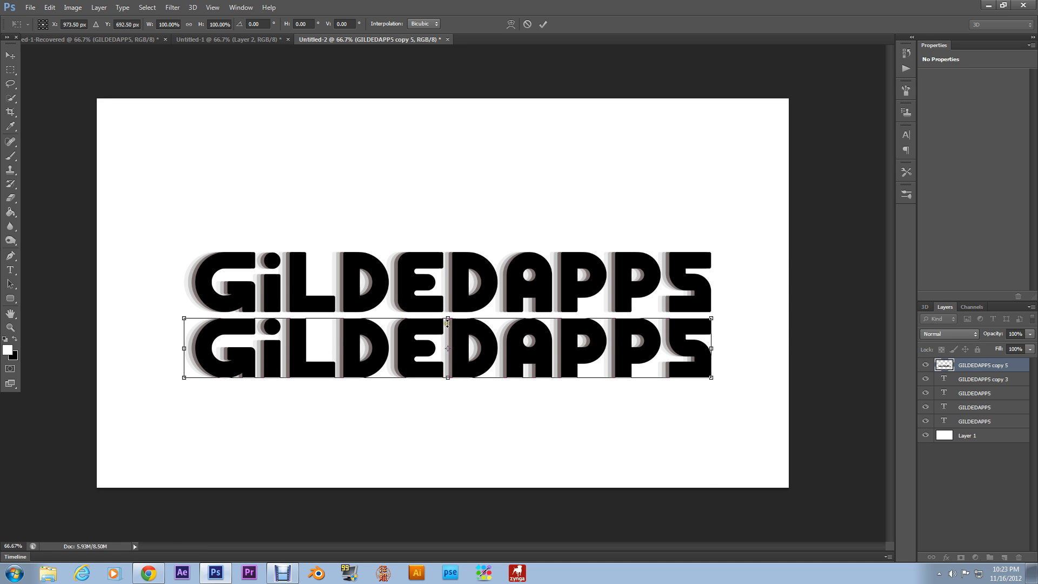
Squash the merged copy to about 6.6% of its height and place the resulting strip a little below the original text.
drag(448, 319, 448, 375)
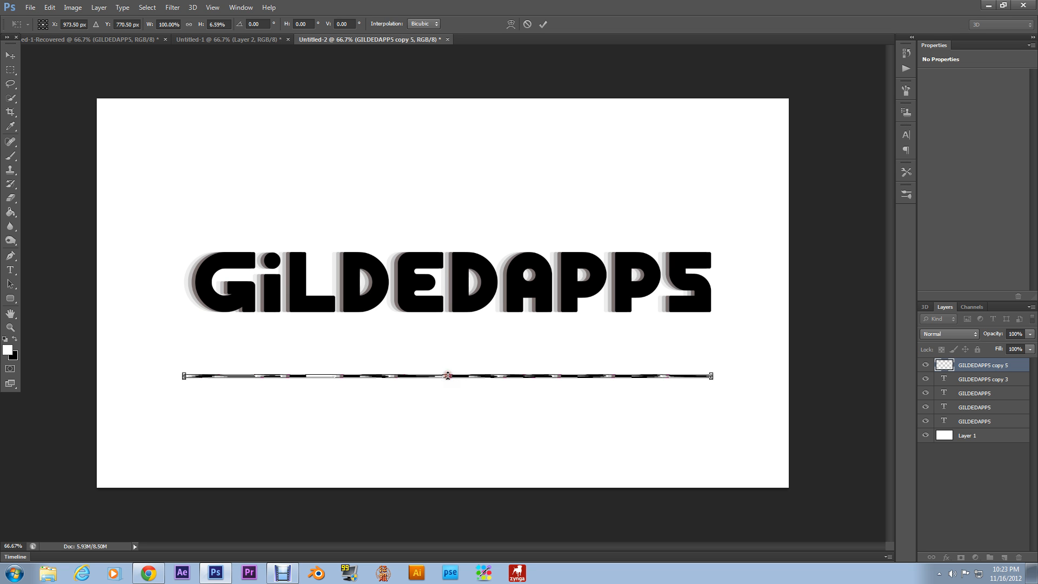
key(Return)
drag(448, 375, 451, 344)
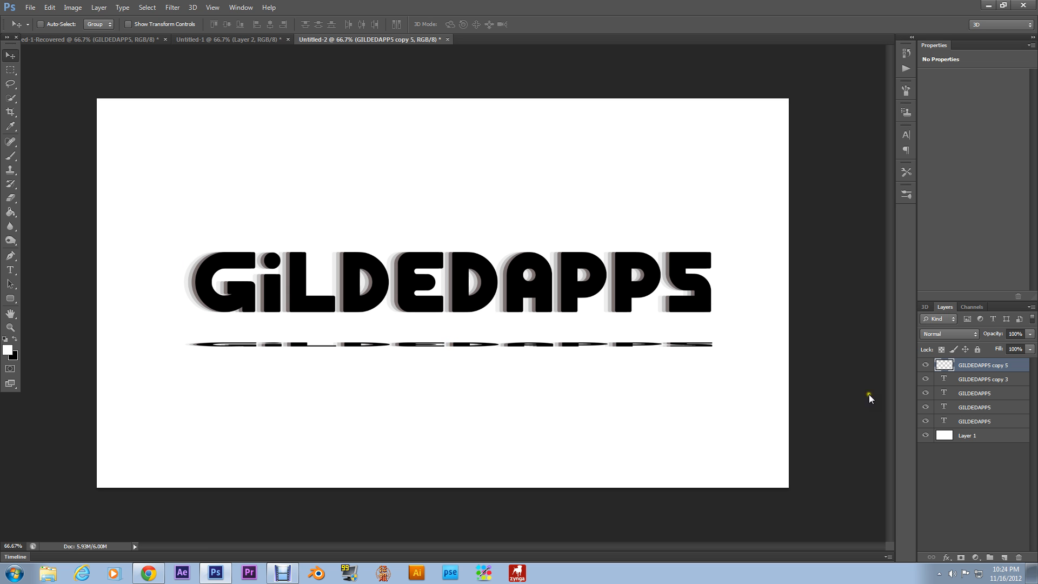
Apply a Motion Blur to the squashed strip with angle 0° and distance 301 pixels.
click(172, 7)
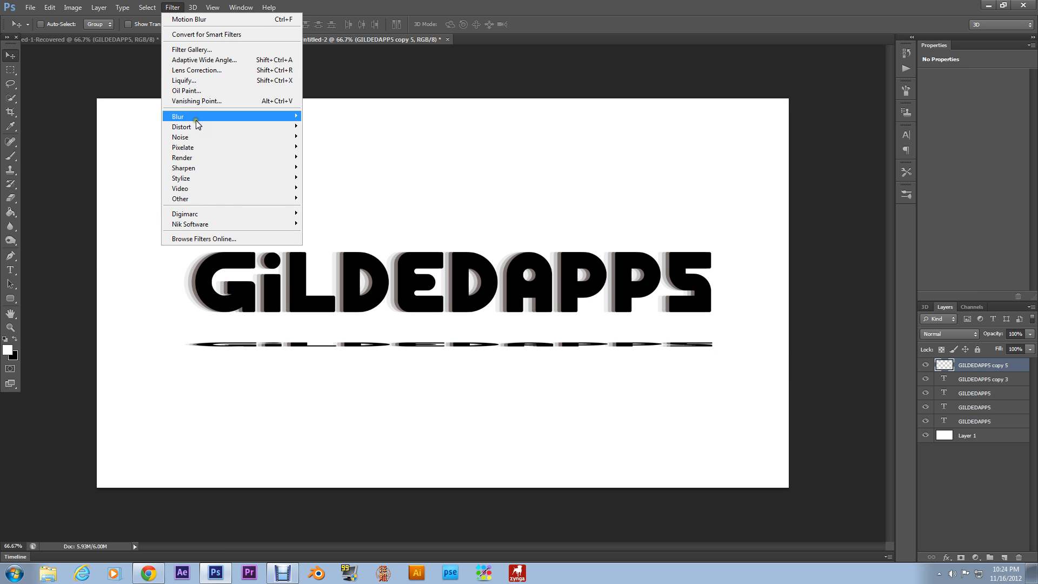
mouse_move(197, 119)
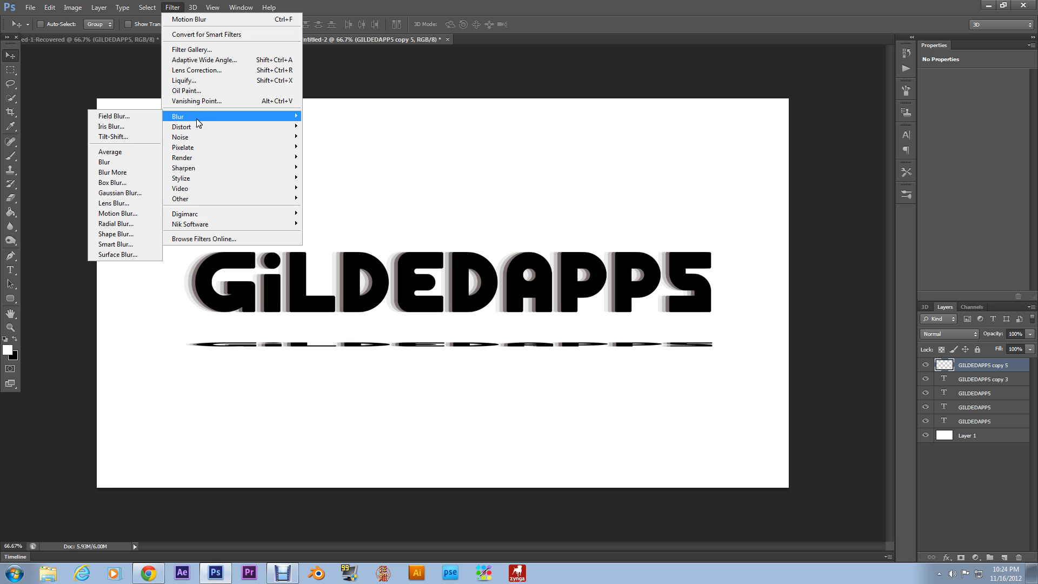
click(135, 211)
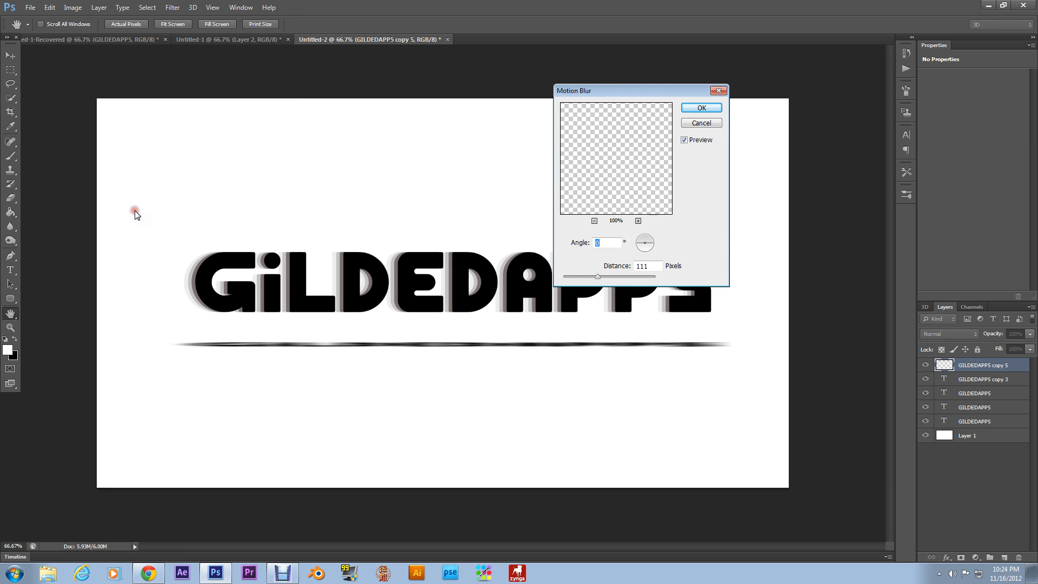
drag(594, 275, 611, 278)
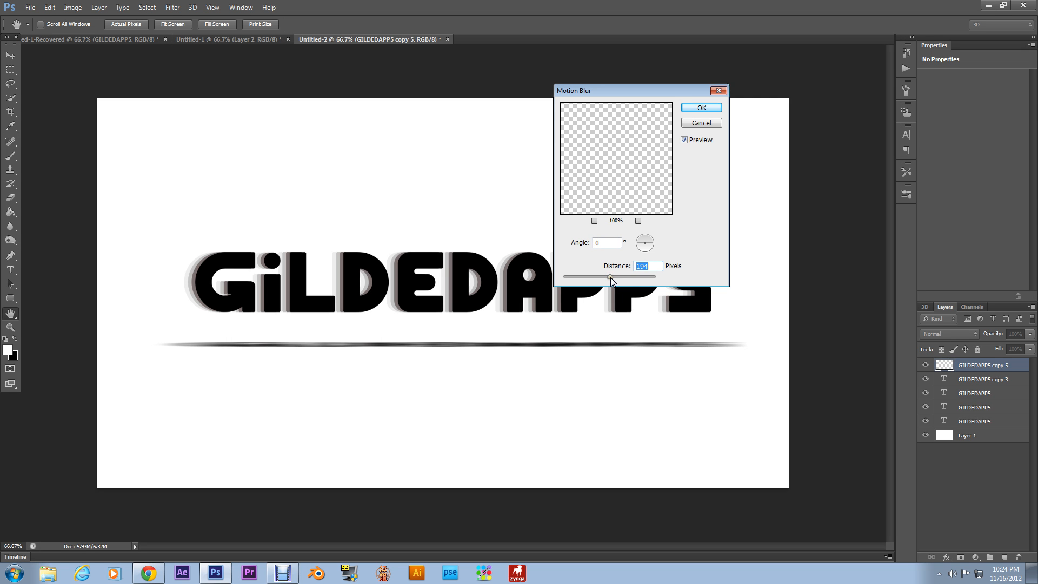
drag(615, 275, 626, 274)
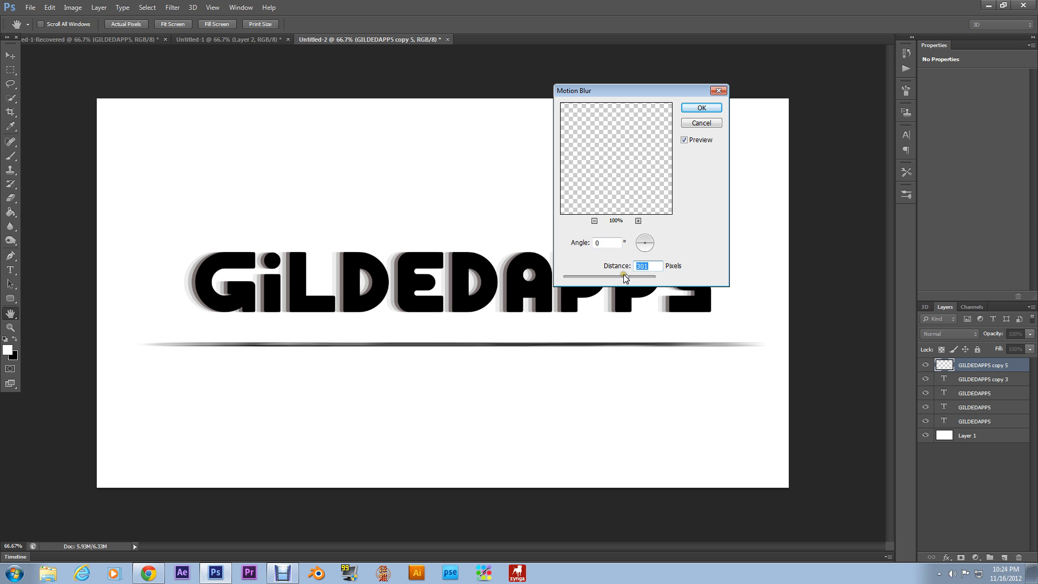
click(702, 108)
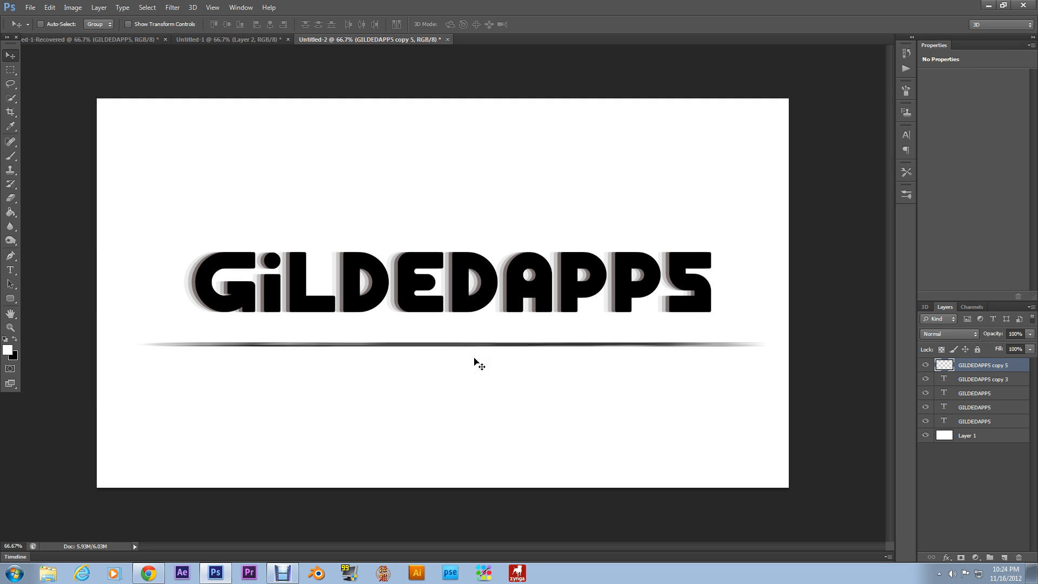
Narrow the blurred line to about 81% of its width and move it up close beneath the text.
key(ctrl+t)
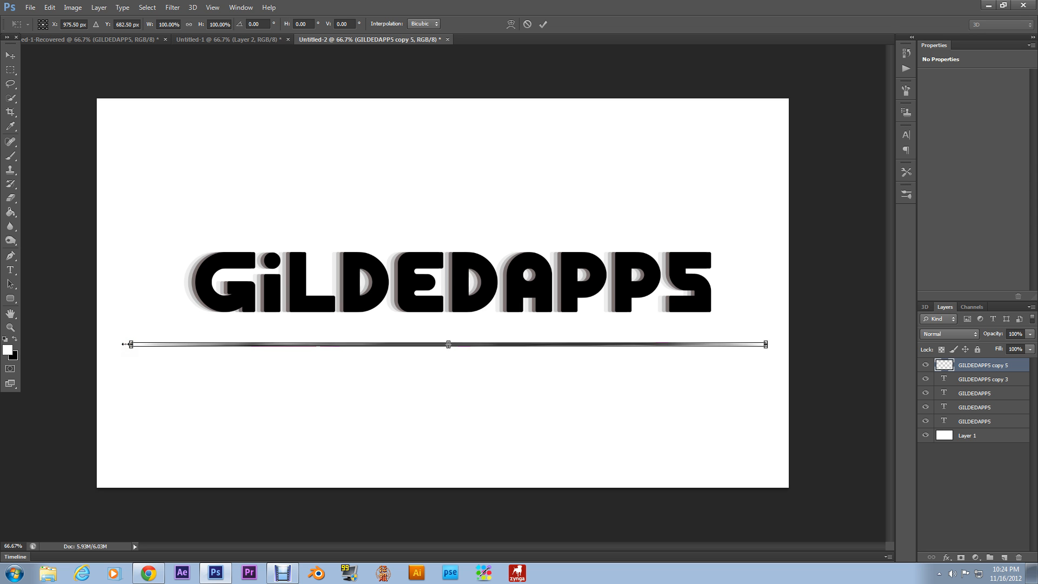
drag(130, 344, 251, 346)
drag(566, 342, 509, 328)
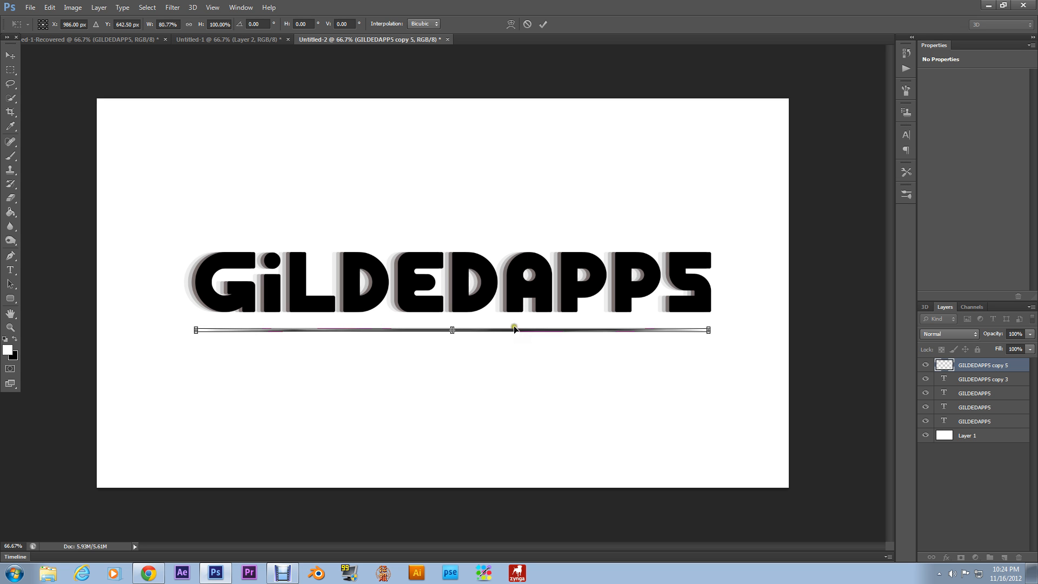
key(Return)
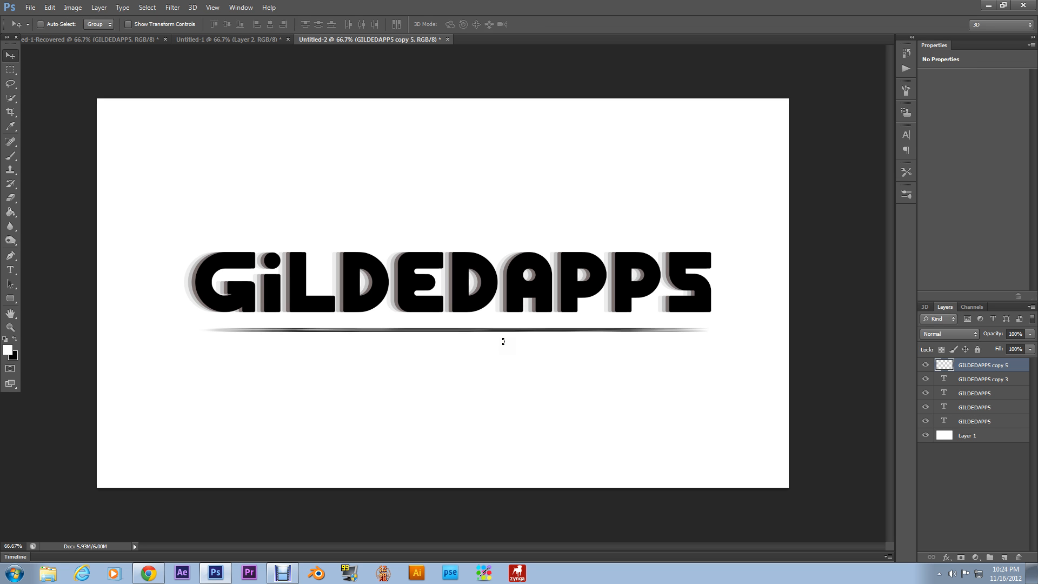
Reapply the last Motion Blur to the line repeatedly so its ends stretch and fade beyond the text.
click(193, 8)
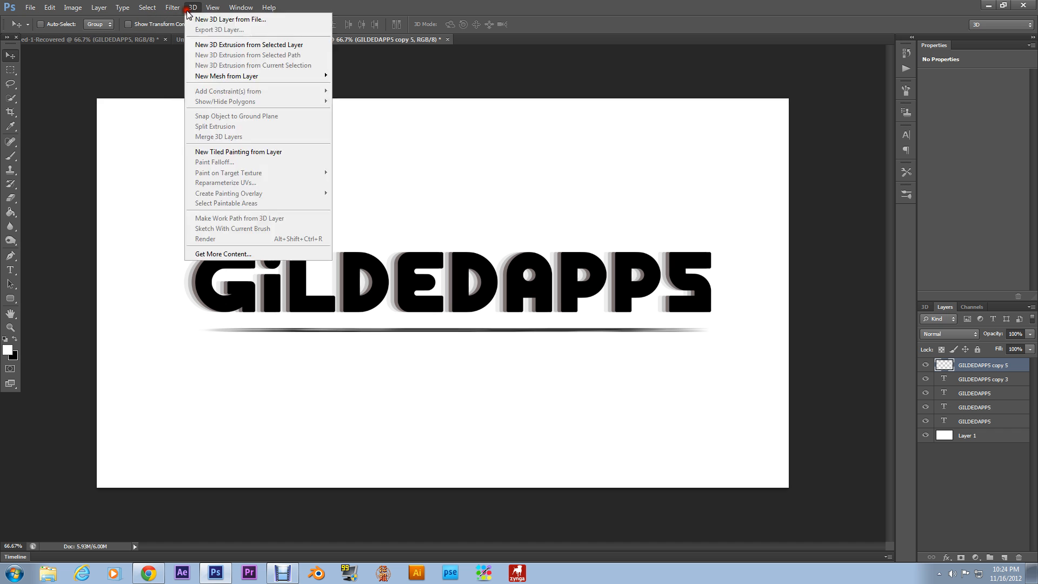
click(173, 19)
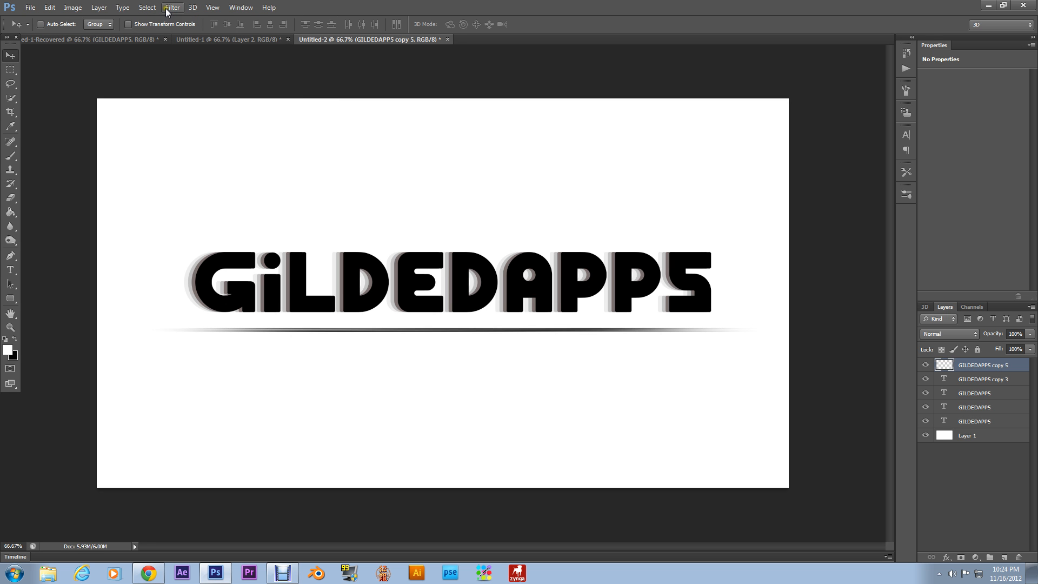
click(172, 7)
click(178, 18)
key(ctrl+f)
Reduce the blurred line layer's opacity to 66%.
click(1030, 335)
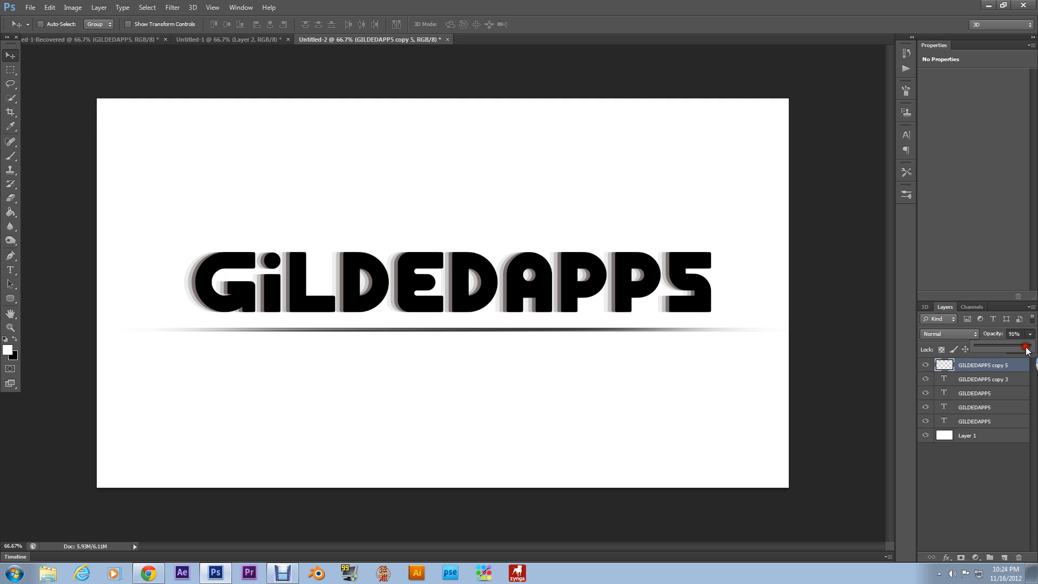
drag(1030, 349, 1010, 347)
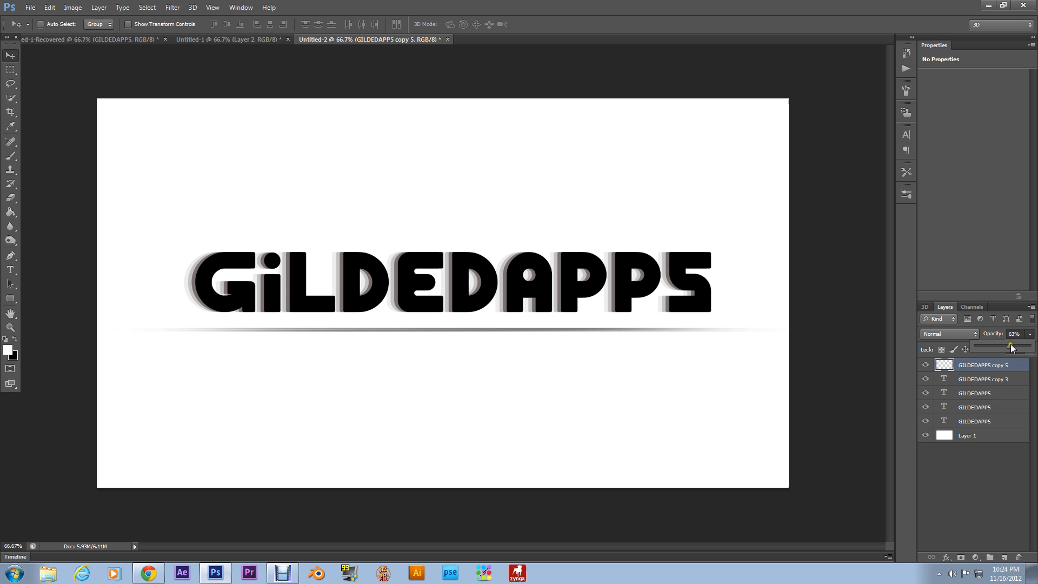
drag(1011, 345, 1010, 346)
Nudge the blurred line up slightly towards the base of the text.
click(980, 365)
key(Up)
key(Up)
key(Up)
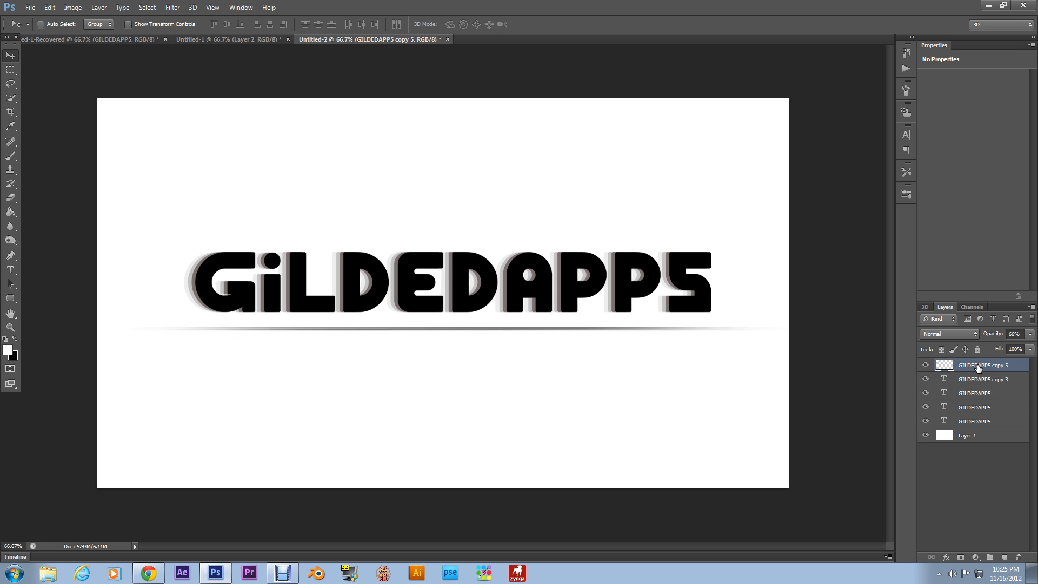
key(Up)
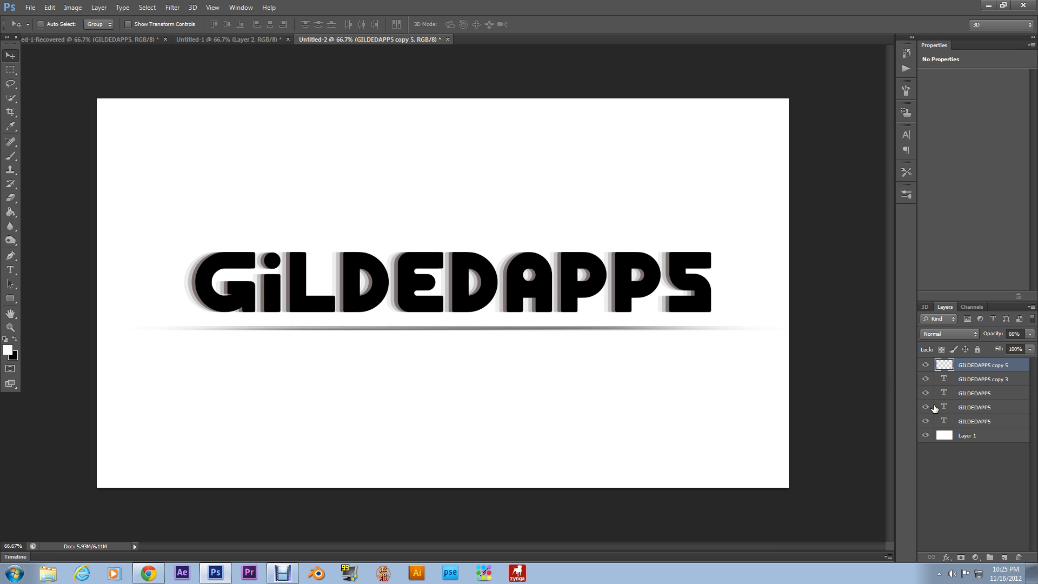
Duplicate the four original GILDEDAPPS text layers together within the same document.
click(995, 380)
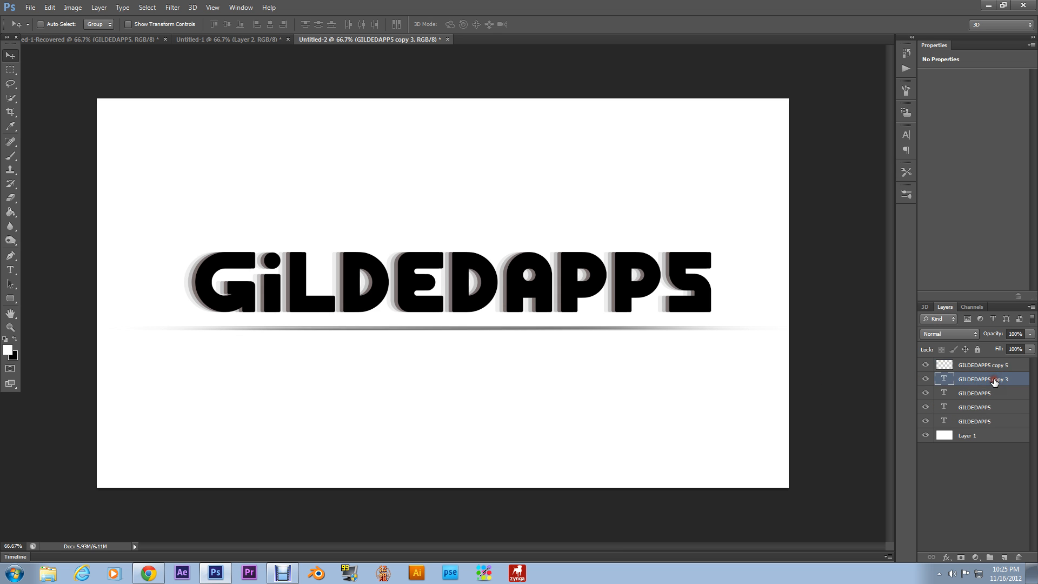
shift+click(990, 426)
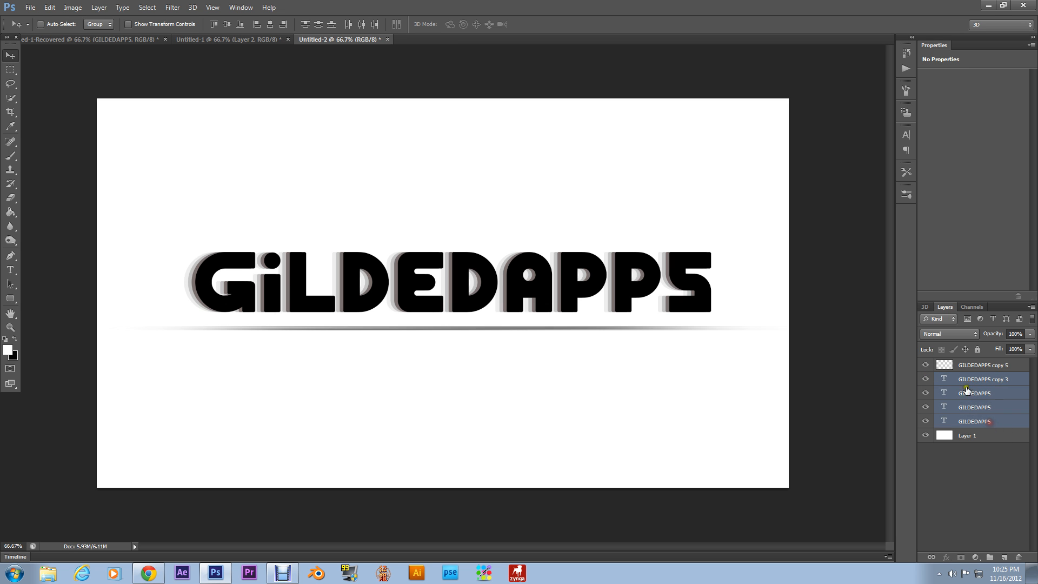
right_click(998, 382)
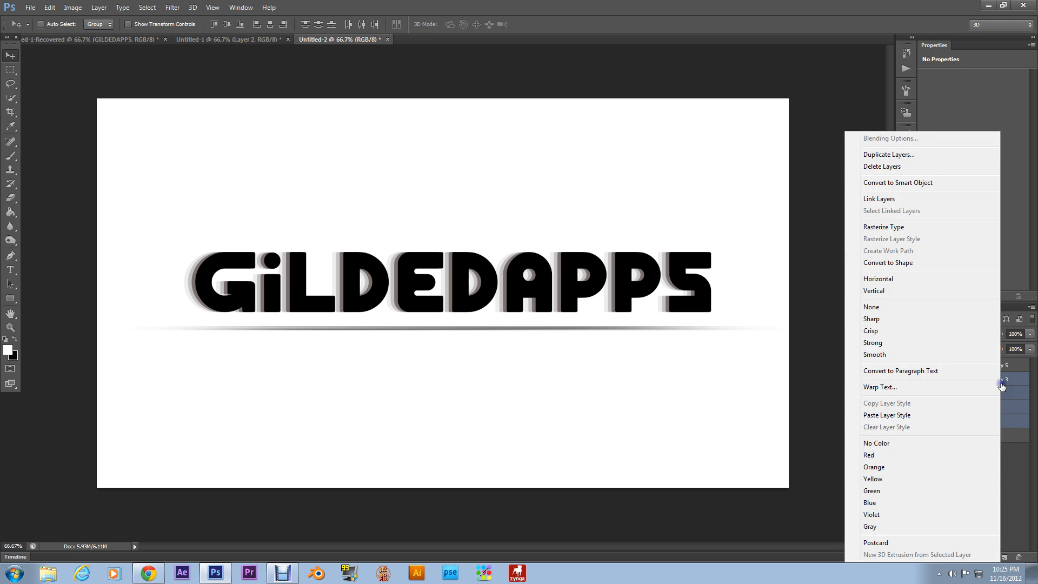
click(929, 155)
click(602, 177)
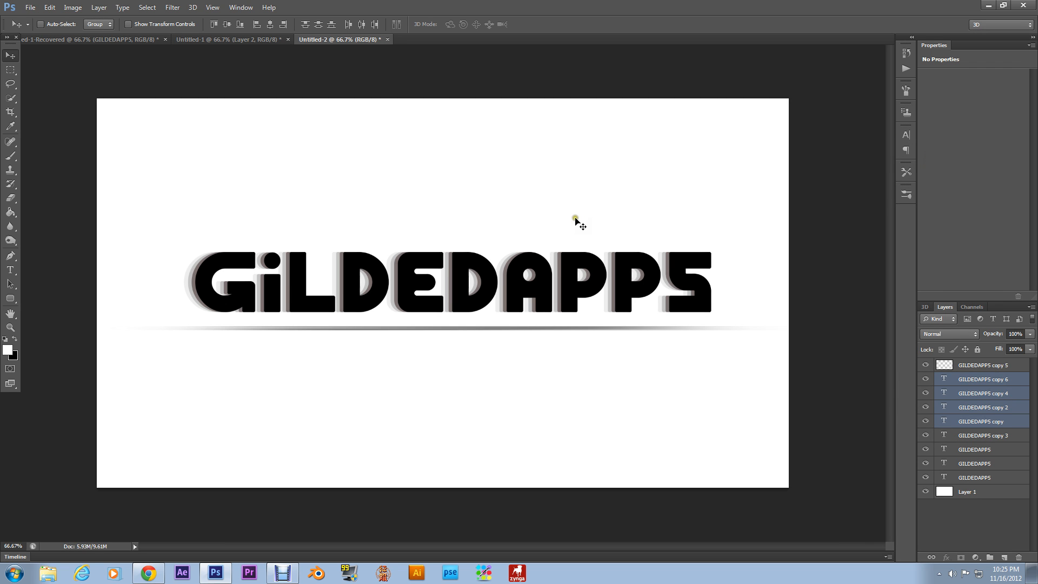
Rasterize the four new text copies and merge them into one layer beneath the blurred line layer.
right_click(995, 389)
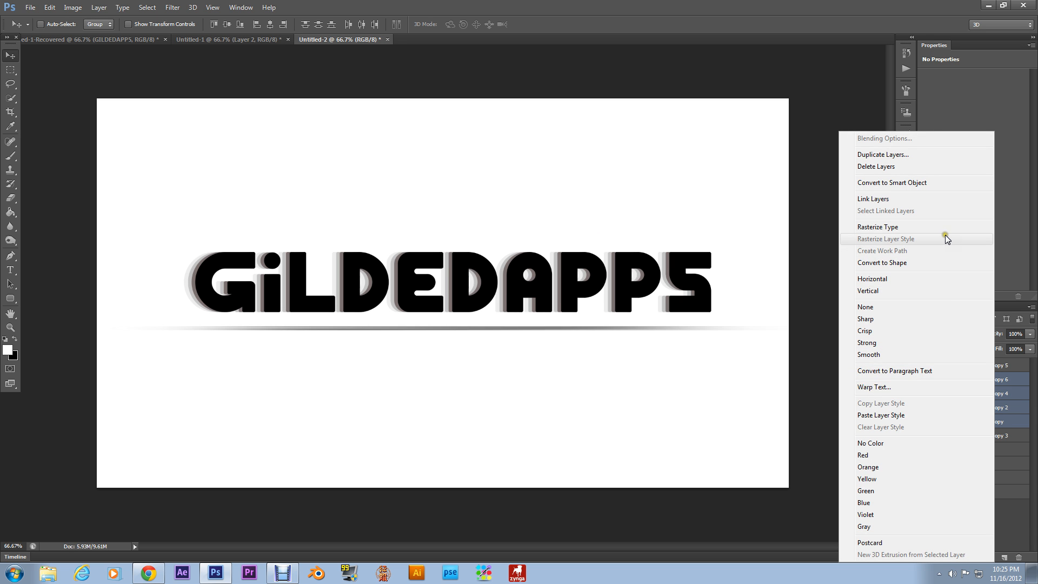
click(945, 228)
right_click(1001, 390)
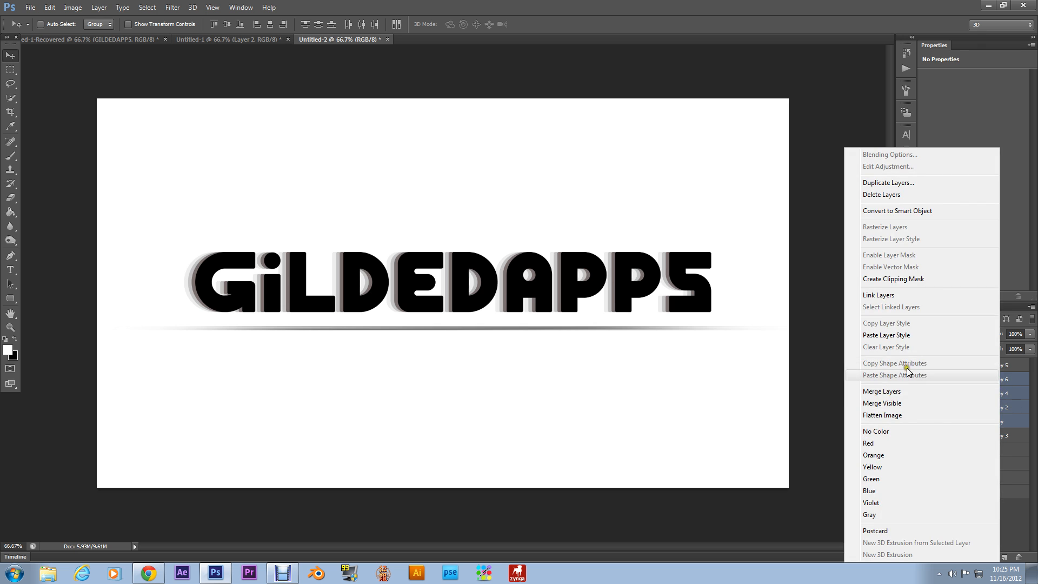
click(899, 390)
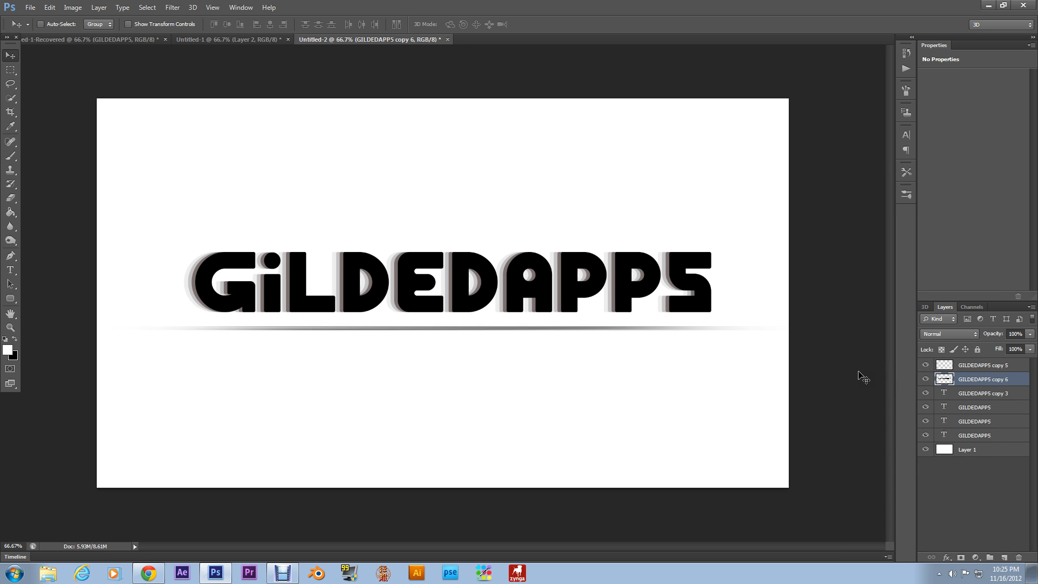
Flip the newly merged text copy vertically at about -96% height and move it below the blurred line as a reflection.
key(ctrl+t)
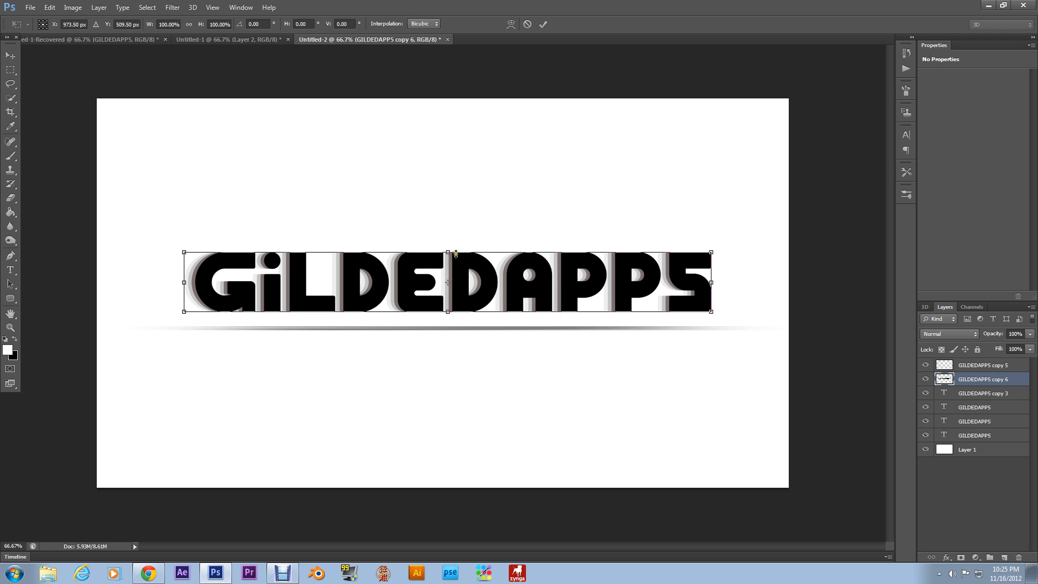
drag(449, 251, 462, 369)
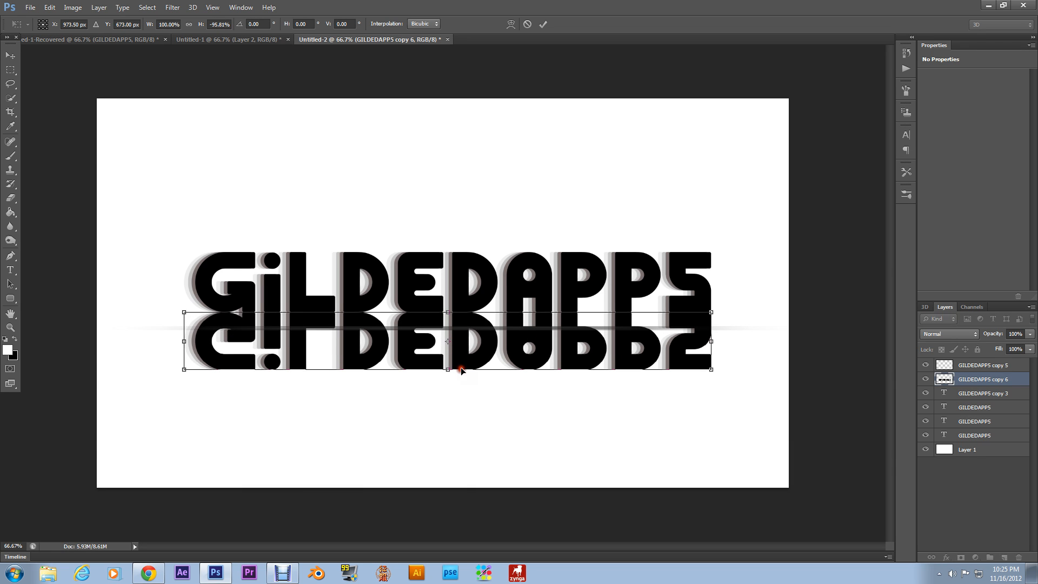
key(Return)
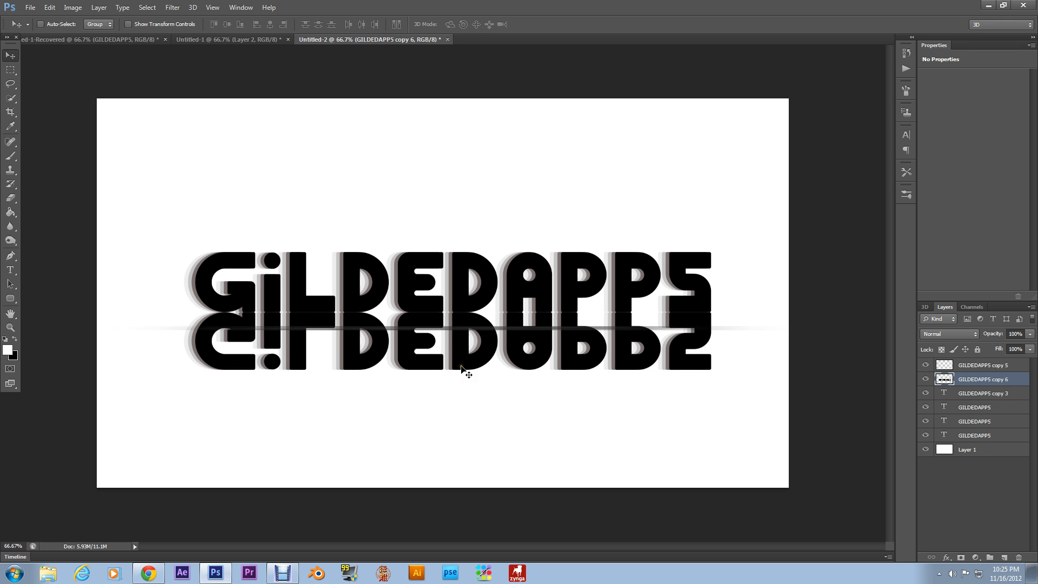
drag(476, 361, 476, 388)
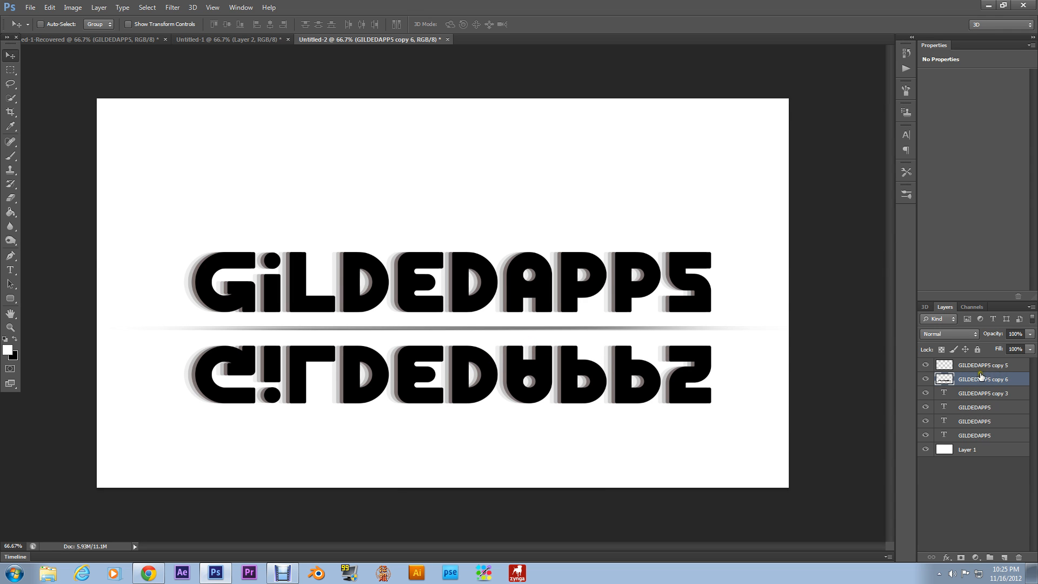
Lower the flipped text layer's opacity to 26%.
click(1031, 339)
drag(1029, 346, 990, 345)
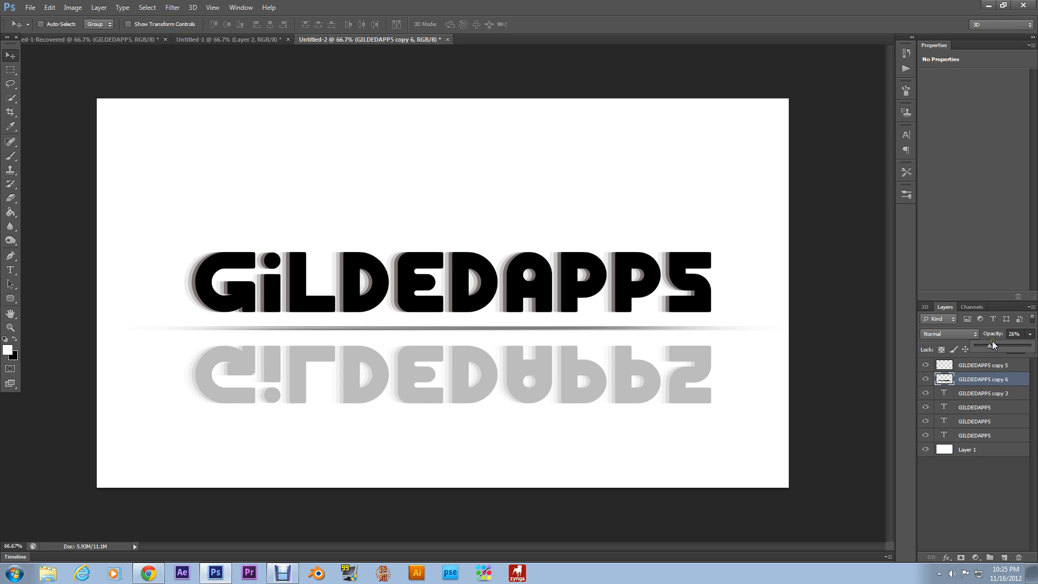
Set the reflection layer's opacity to 27% and fade its lower part with upward linear gradients from white Foreground to Transparent.
drag(985, 346, 992, 347)
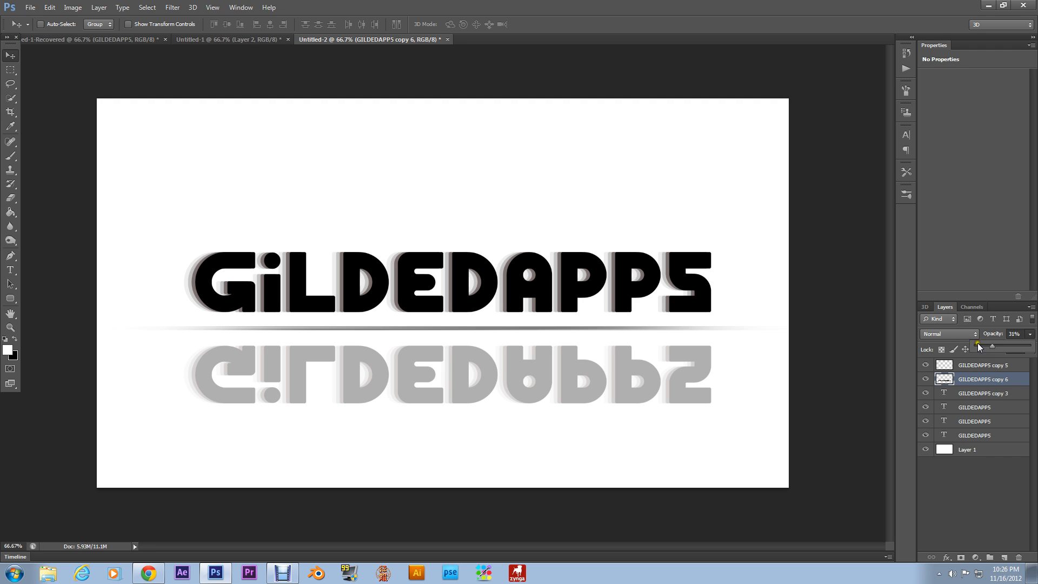
drag(991, 346, 990, 346)
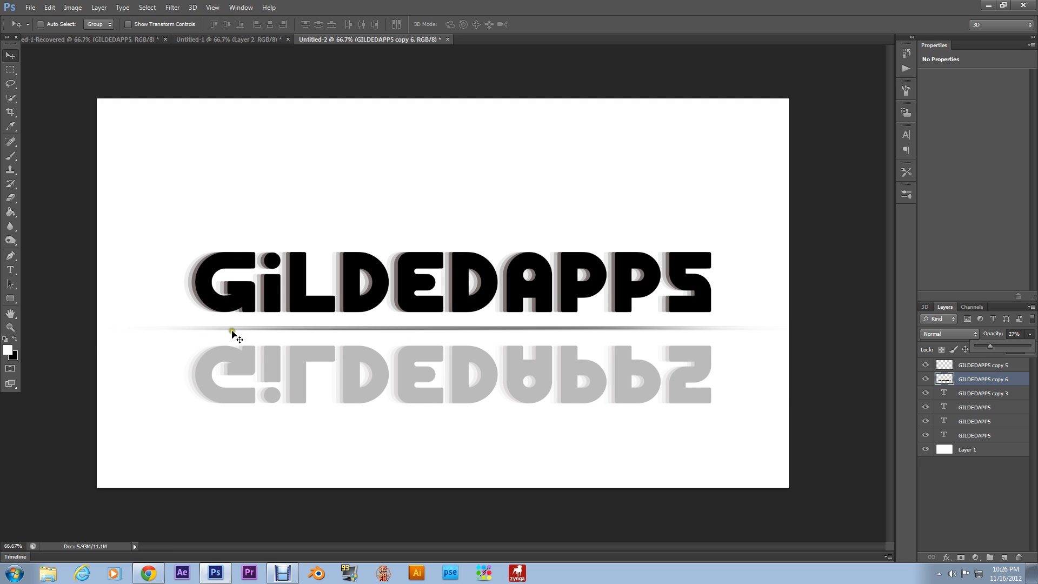
click(7, 350)
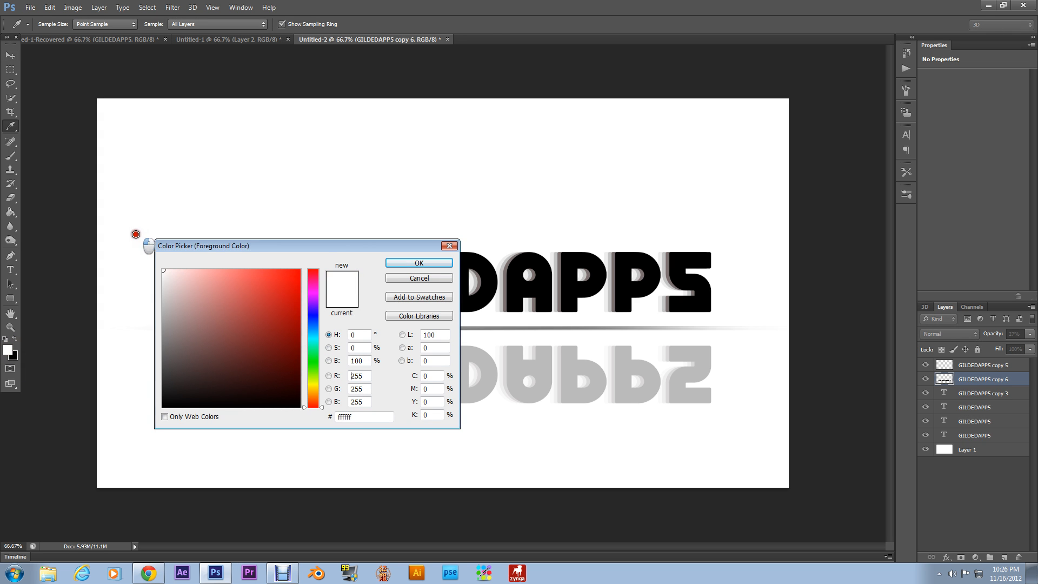
click(412, 264)
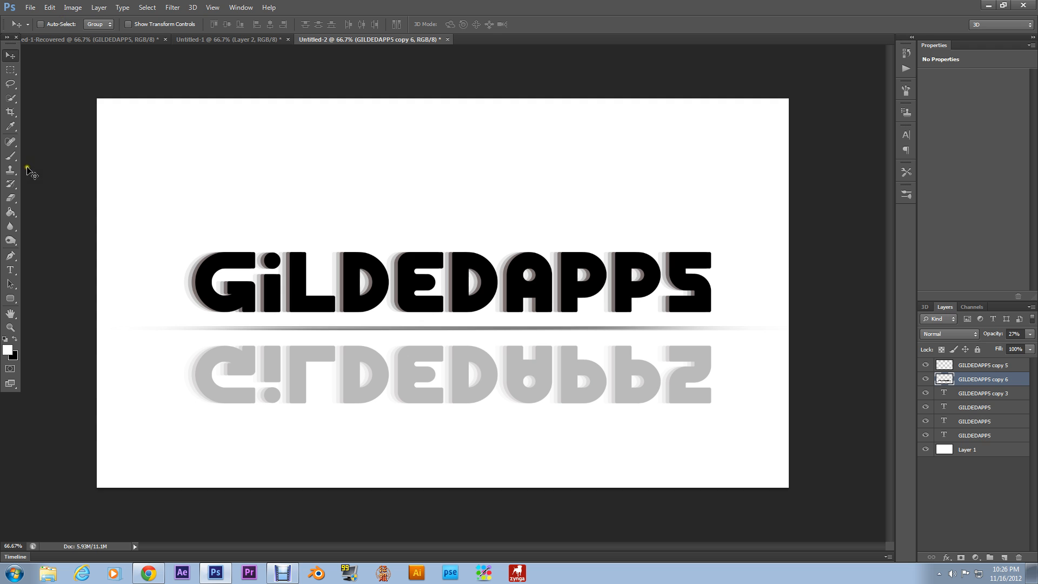
click(10, 212)
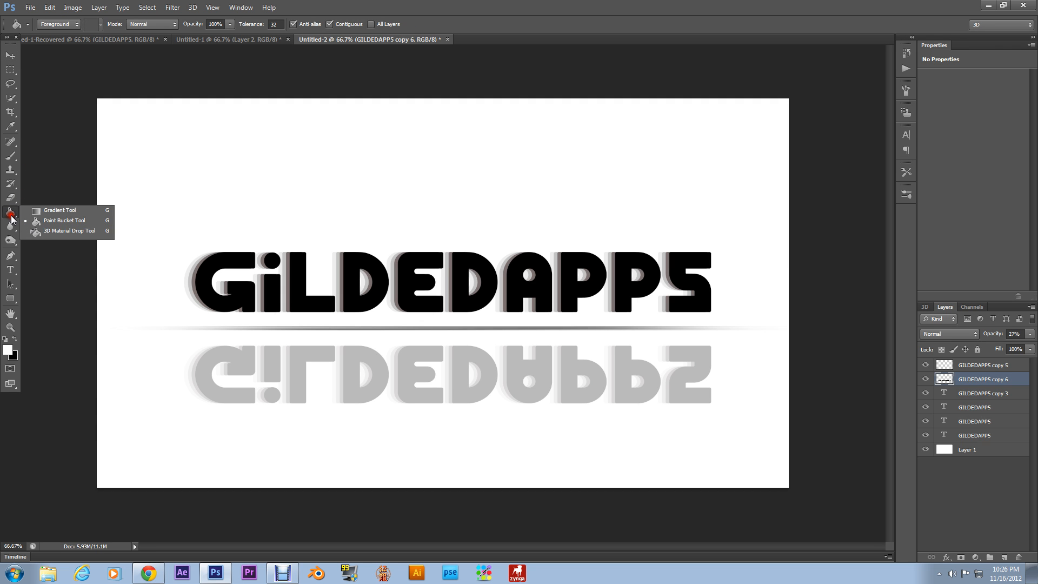
click(52, 211)
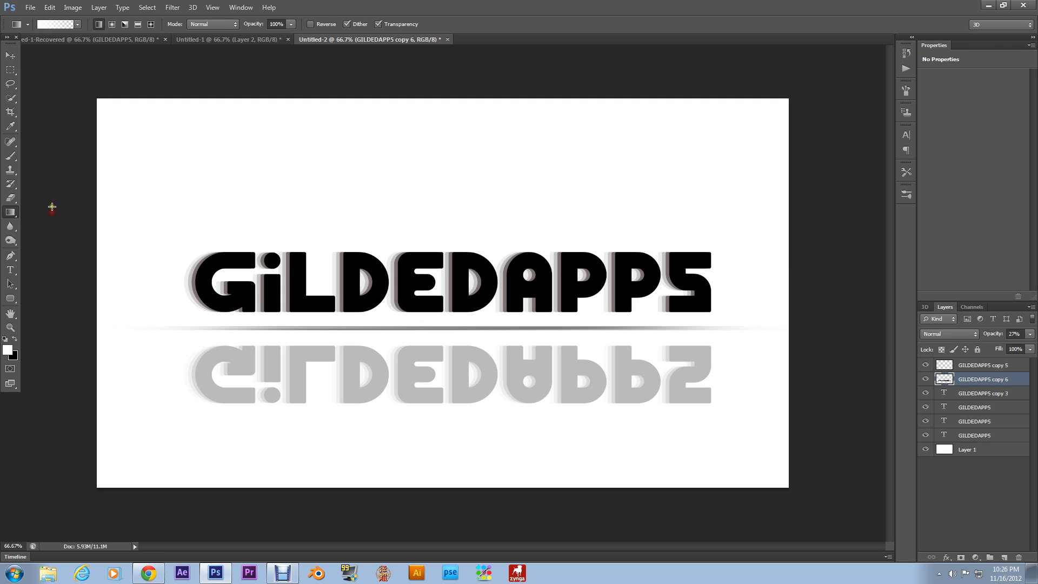
click(52, 25)
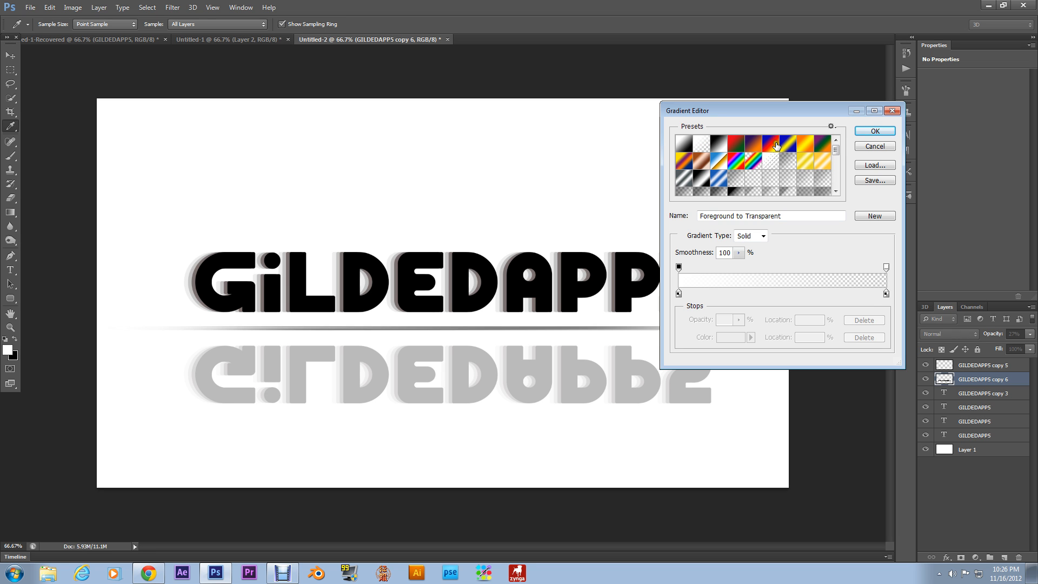
click(865, 130)
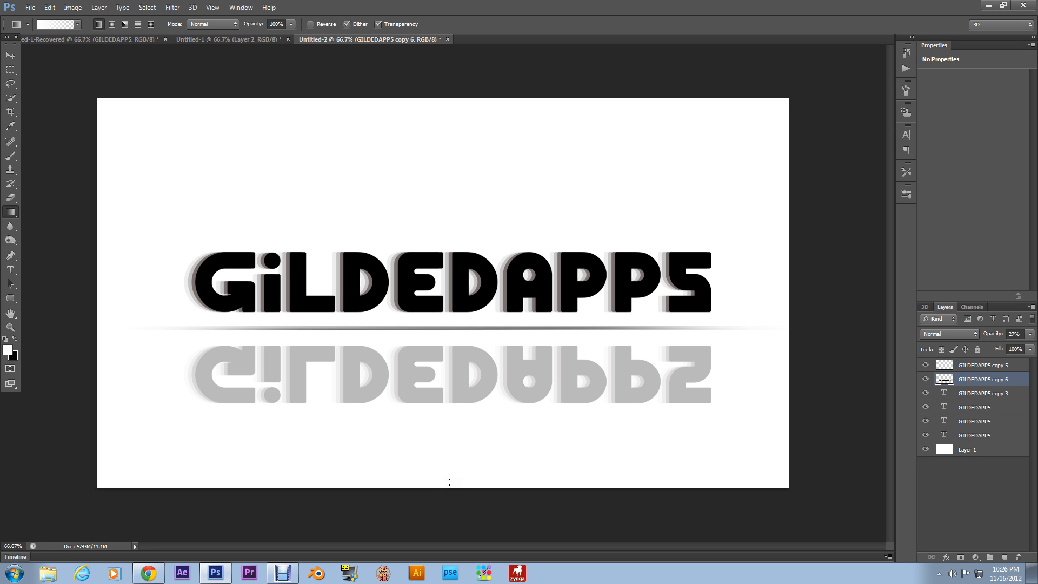
drag(449, 482, 441, 395)
drag(451, 479, 462, 364)
drag(460, 456, 448, 380)
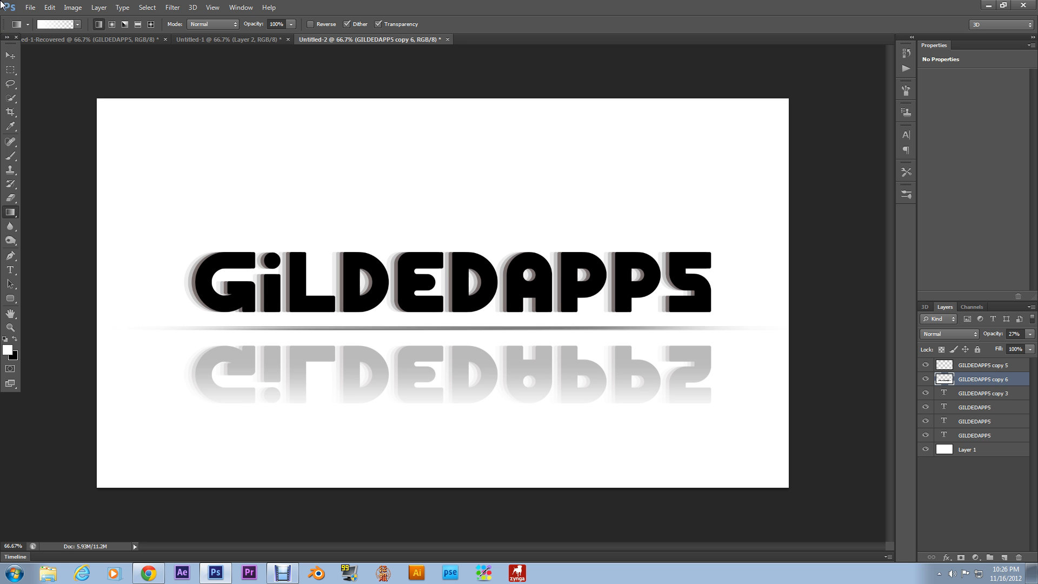
Apply a perspective transform to the reflection, spreading its lower edge outward to about 111% width.
click(49, 7)
click(66, 37)
click(50, 9)
click(51, 8)
key(ctrl+t)
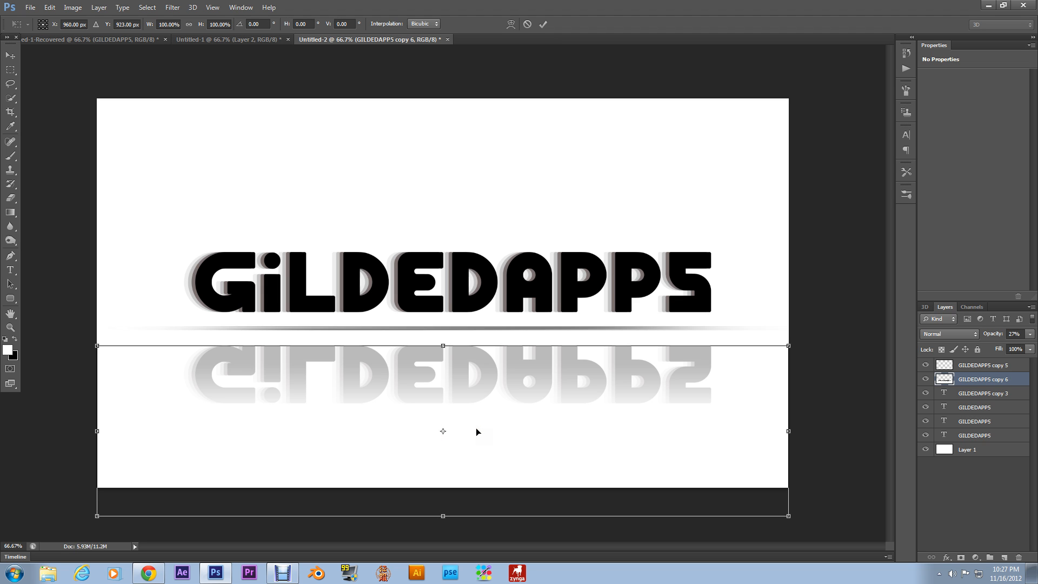
click(384, 438)
right_click(396, 430)
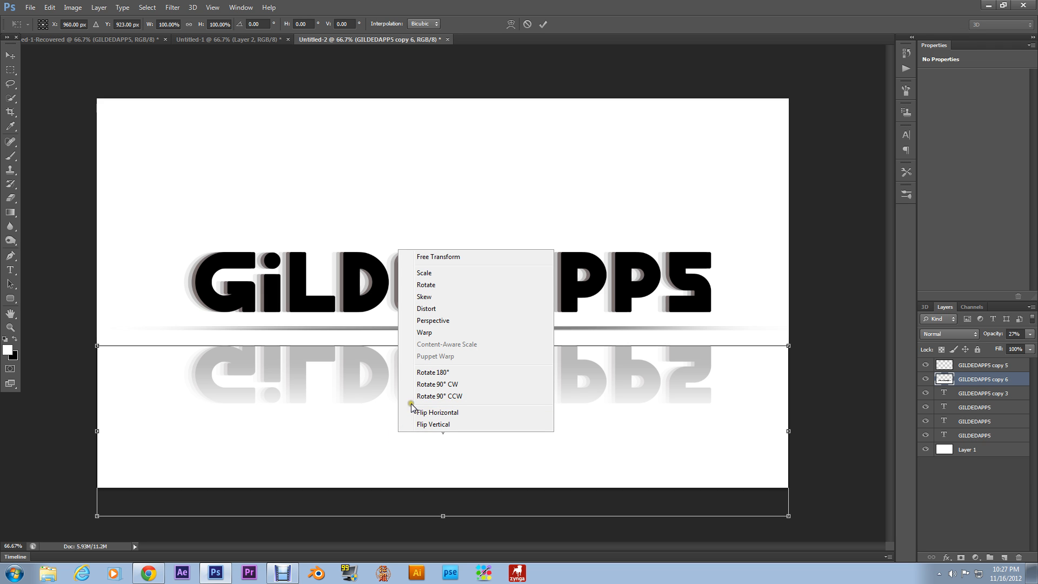
click(441, 321)
drag(98, 517, 66, 510)
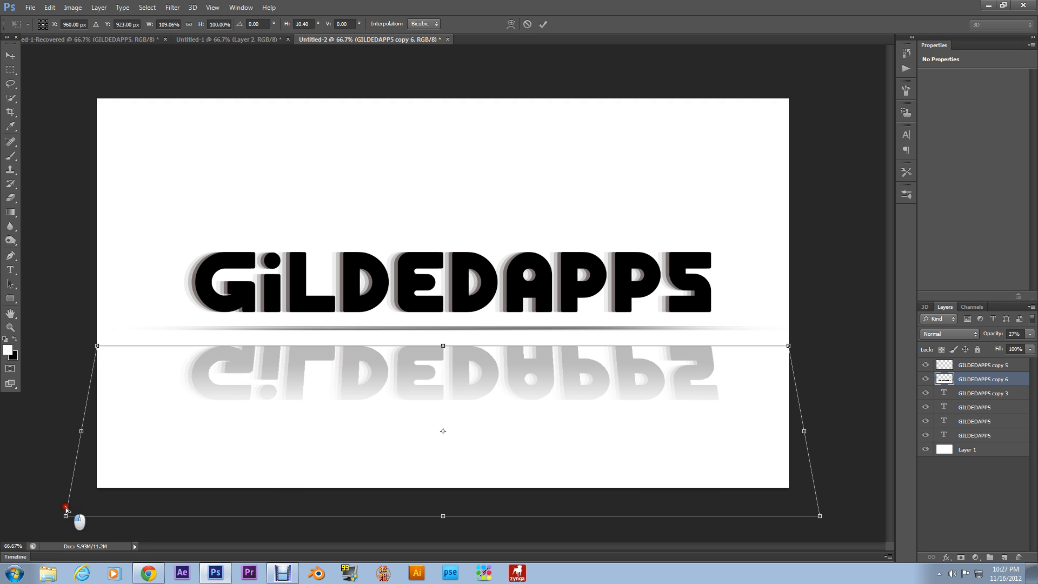
drag(65, 508, 64, 508)
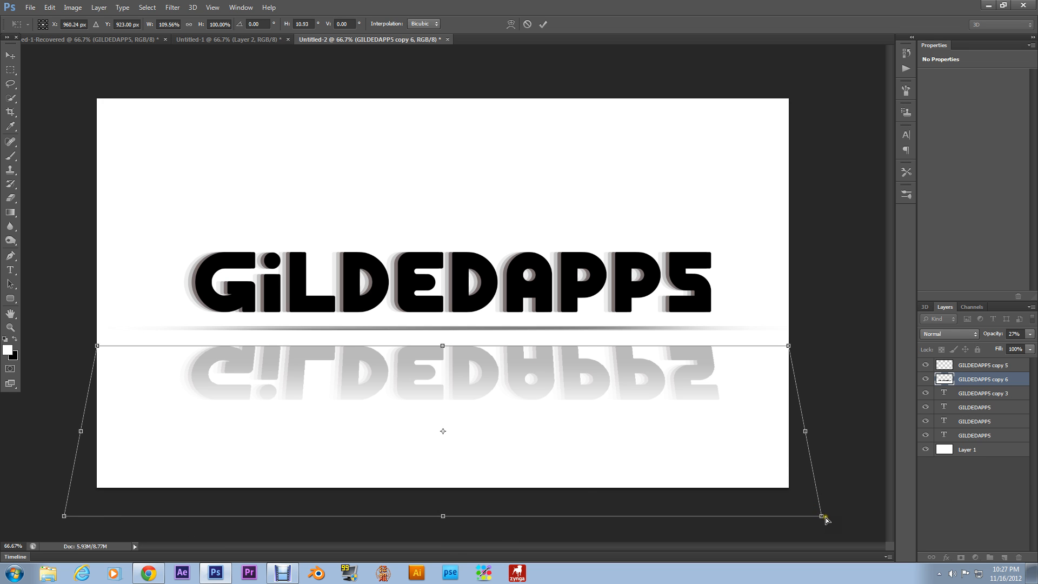
drag(823, 516, 829, 517)
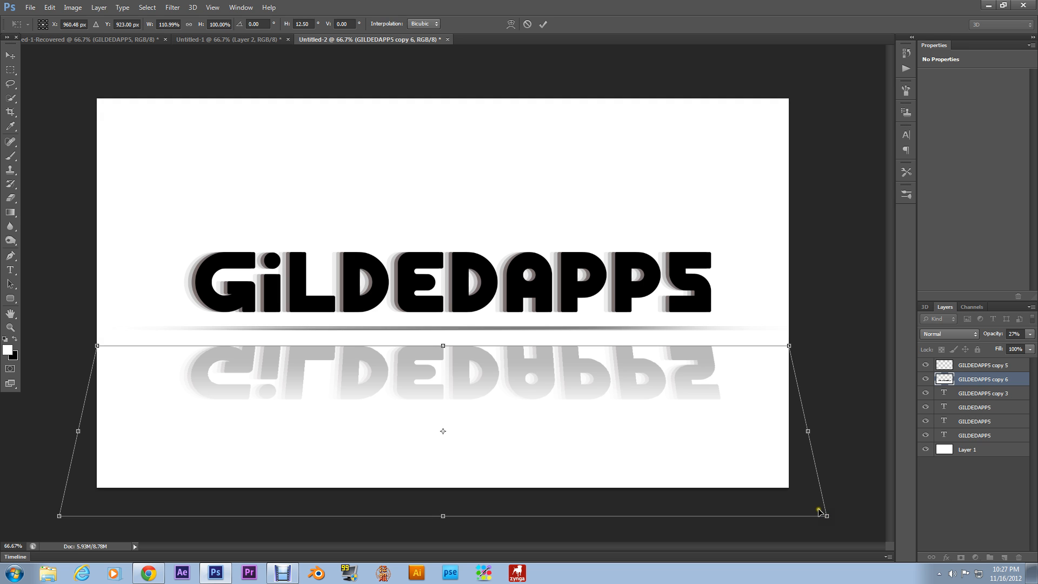
key(Return)
Fade the bottom of the perspective reflection further with three more upward white-to-transparent gradients.
key(g)
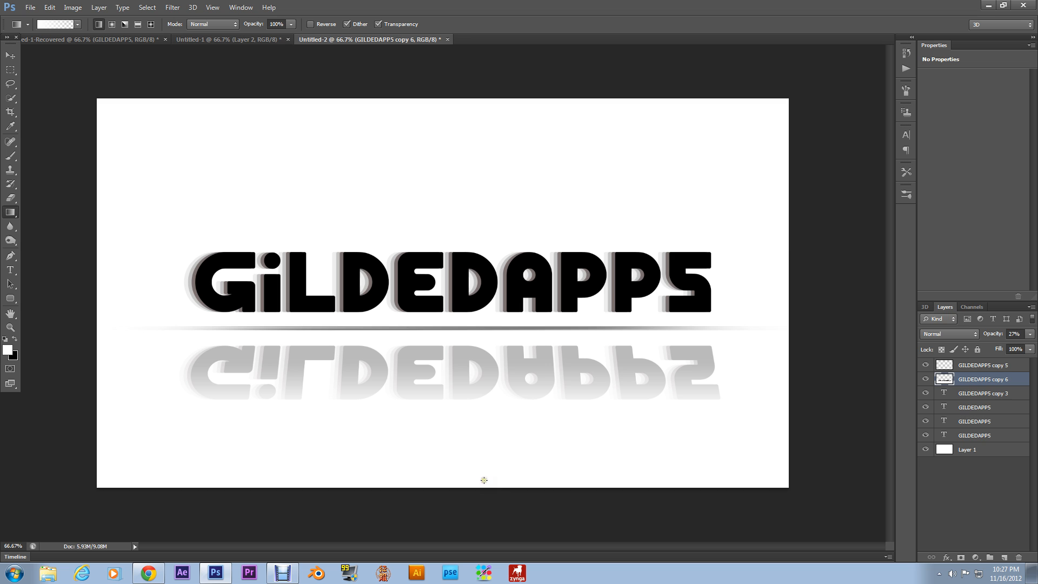
drag(484, 480, 476, 364)
drag(486, 460, 470, 357)
drag(222, 466, 227, 379)
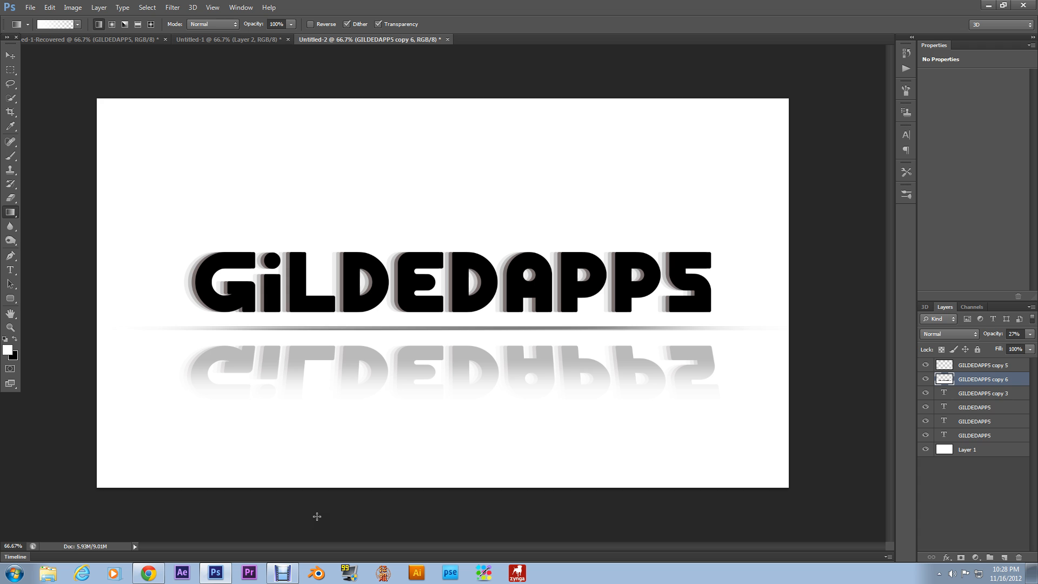
Compare the design with the GILDEDAPPS version in the recovered document and delete the reflection layer from Untitled-2.
click(93, 37)
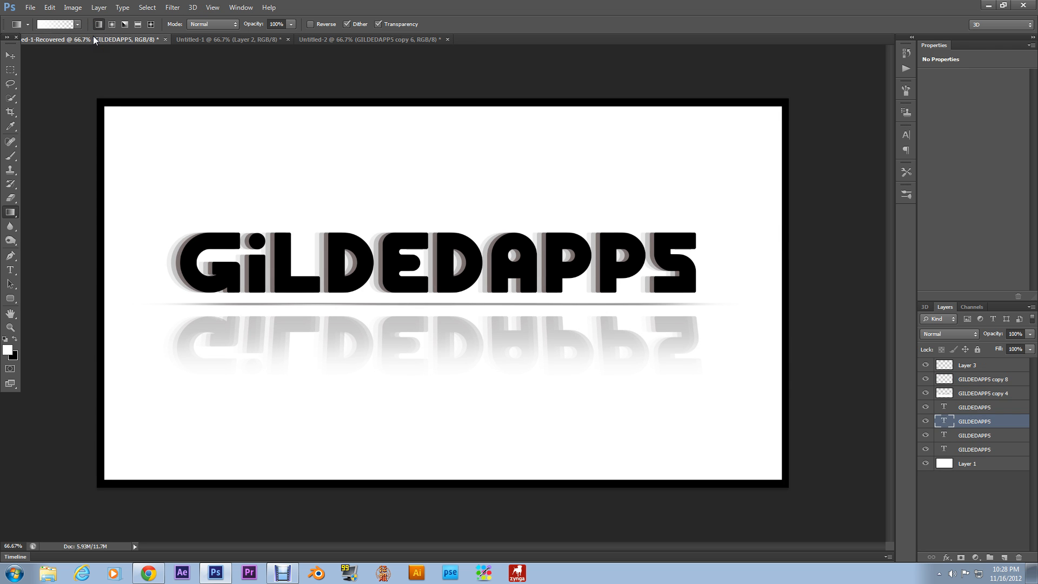
click(422, 46)
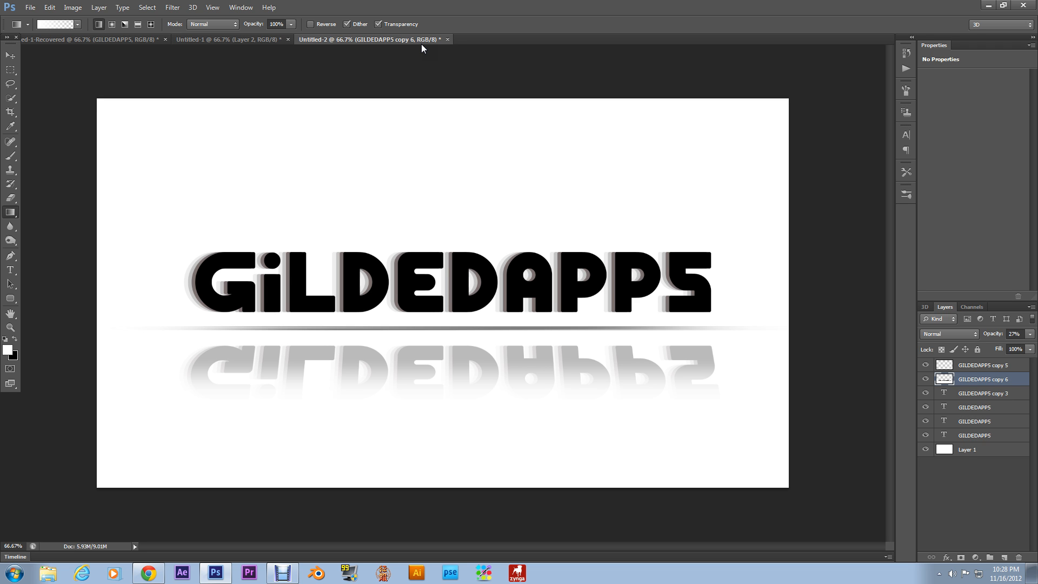
key(Delete)
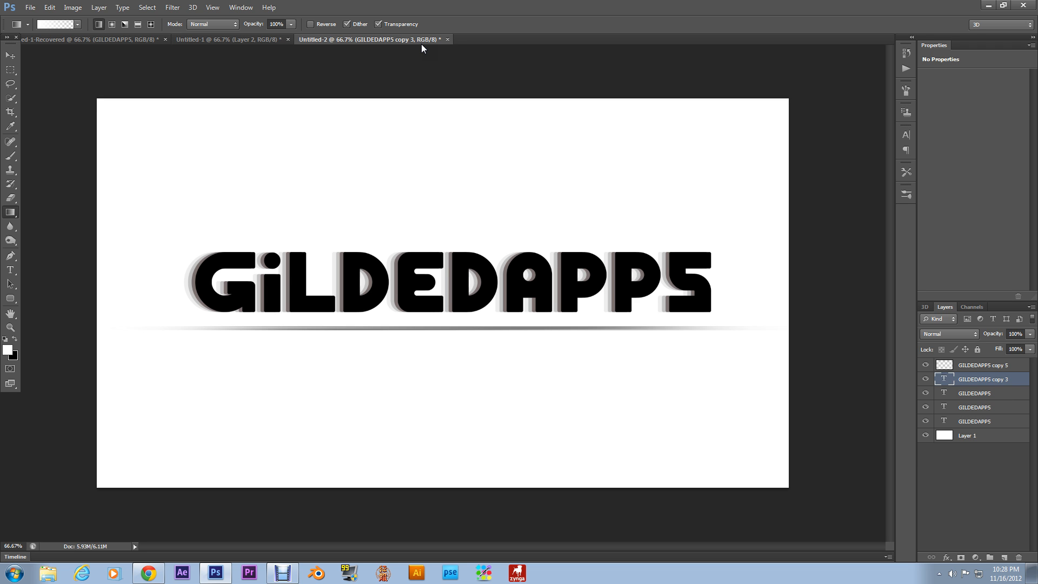